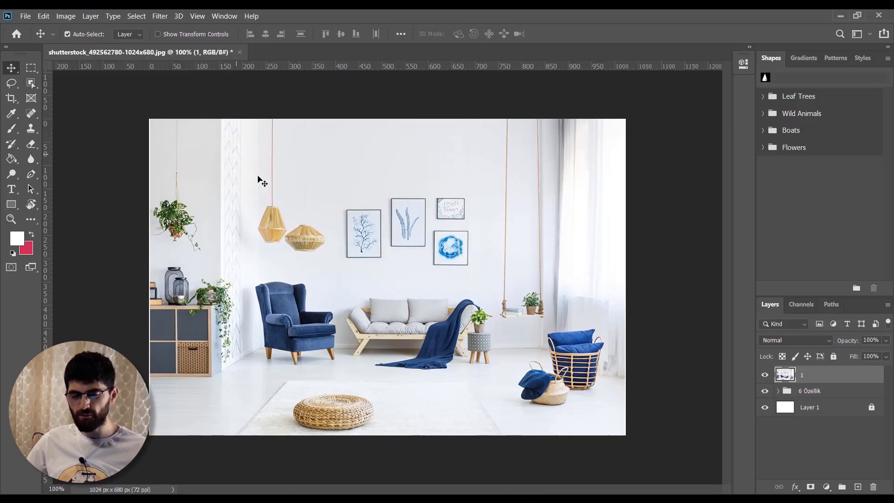
Step: Choose the Object Selection tool for the living-room photo layer
click(95, 100)
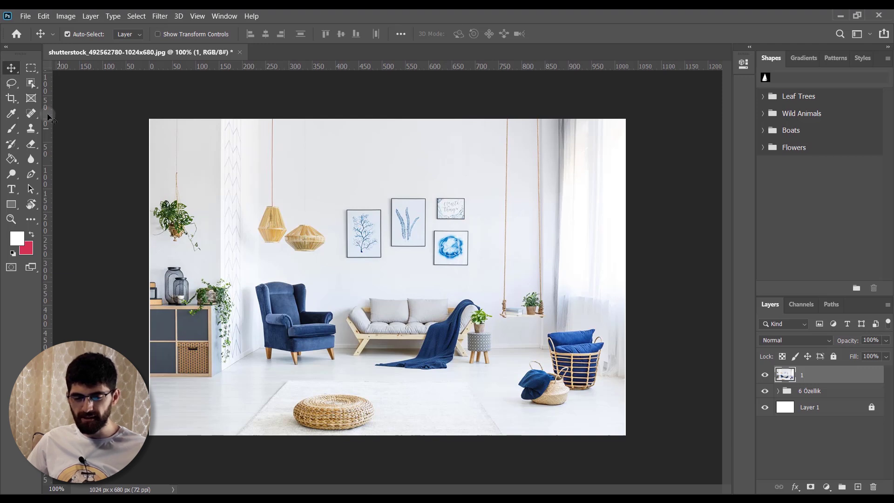
click(34, 83)
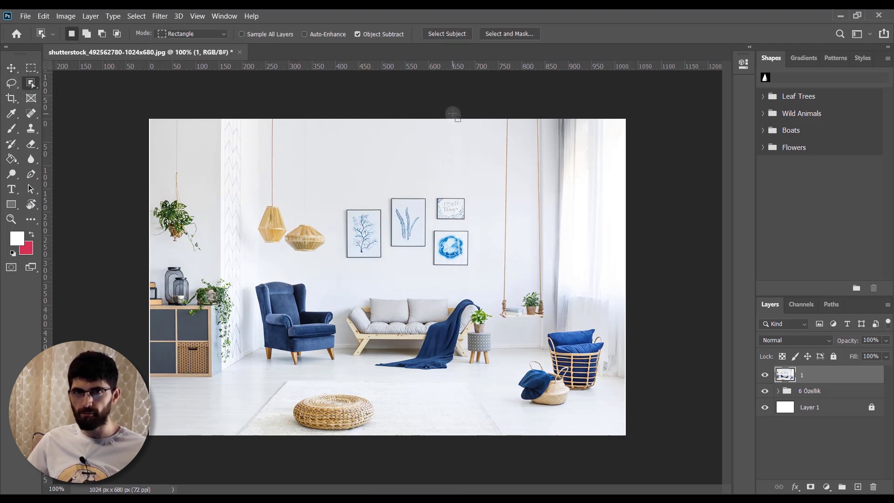
Step: Try Select Subject, clear it, then box-select the blue armchair
click(444, 34)
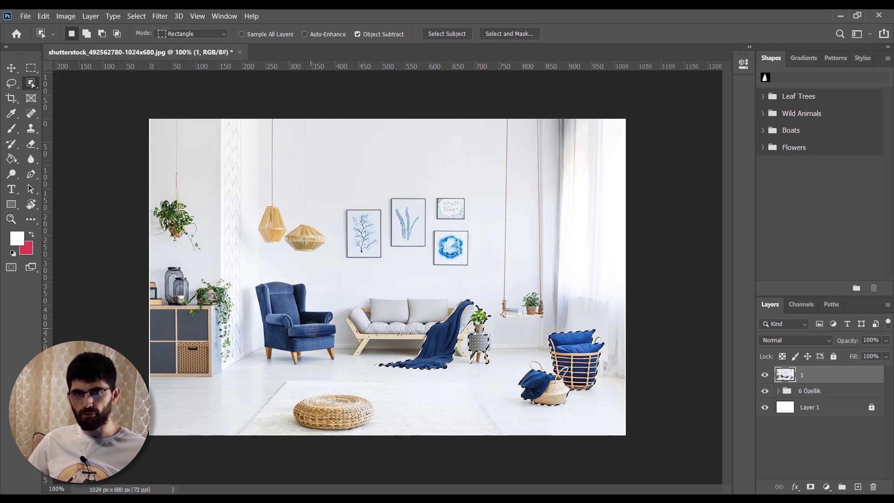
key(ctrl+d)
scroll(283, 310, up, 3)
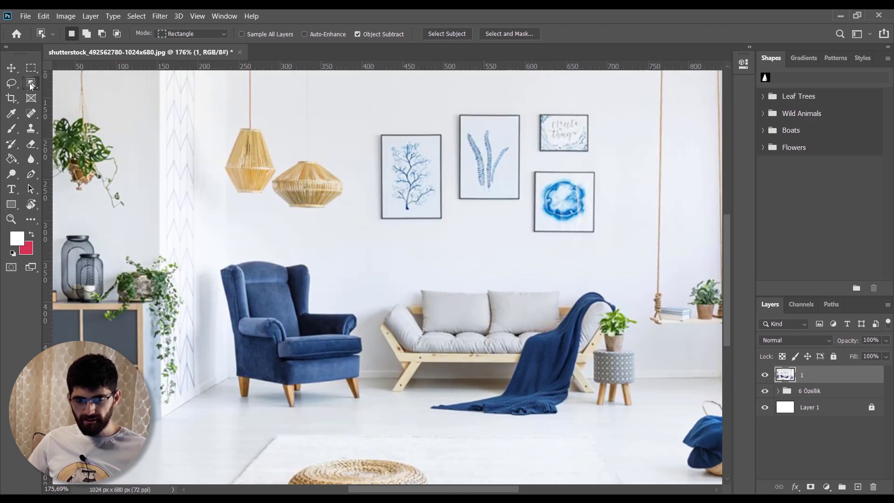
drag(198, 231, 381, 412)
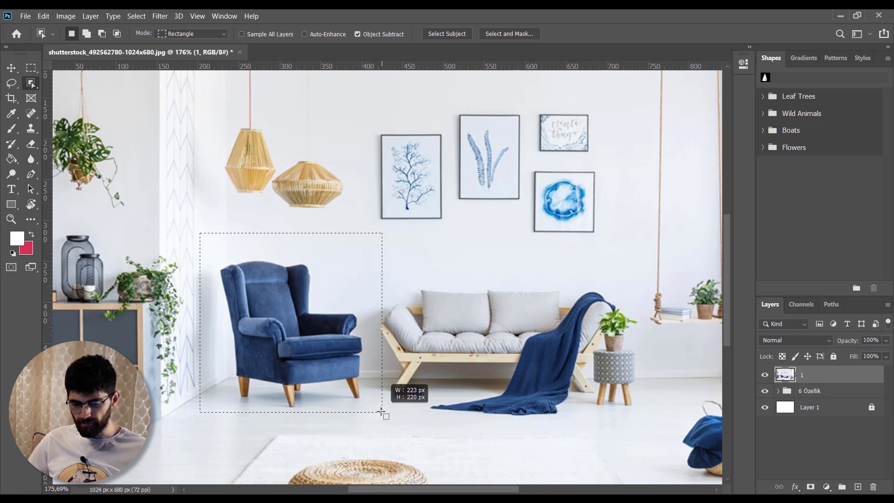
Step: Add the two hanging lamps with Shift, then subtract them again with Alt
scroll(328, 324, down, 2)
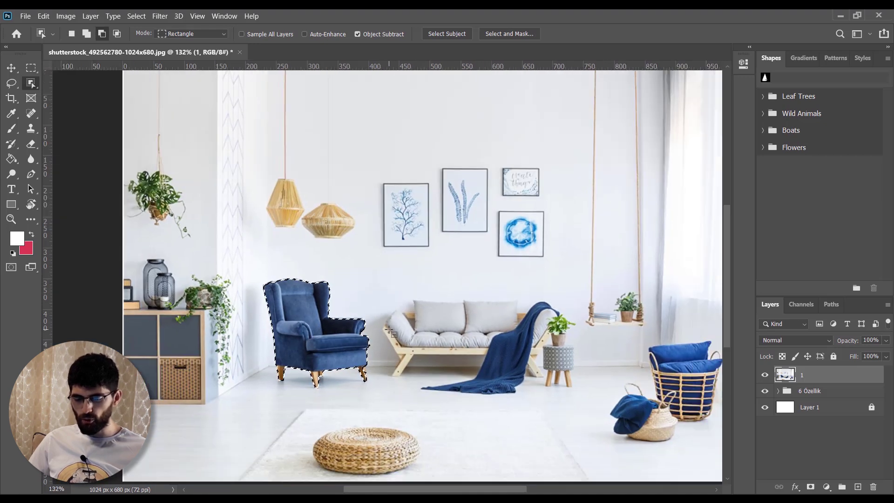
scroll(328, 324, down, 2)
scroll(328, 324, down, 1)
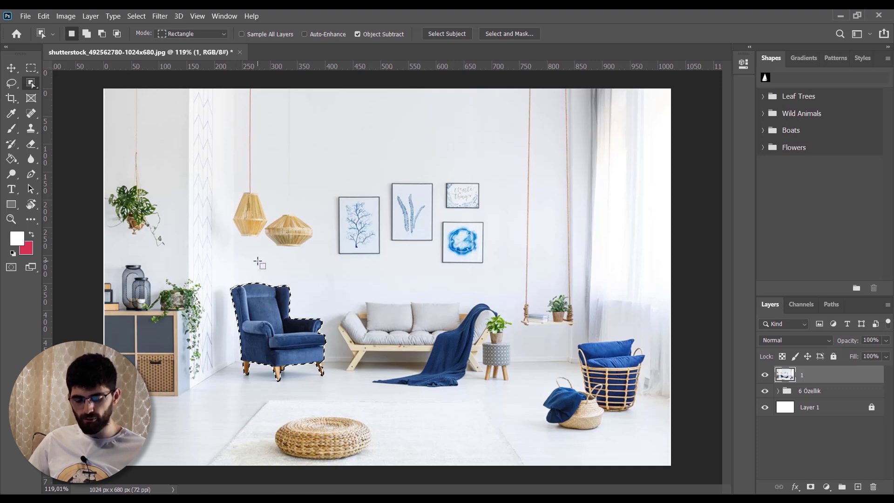
key(shift)
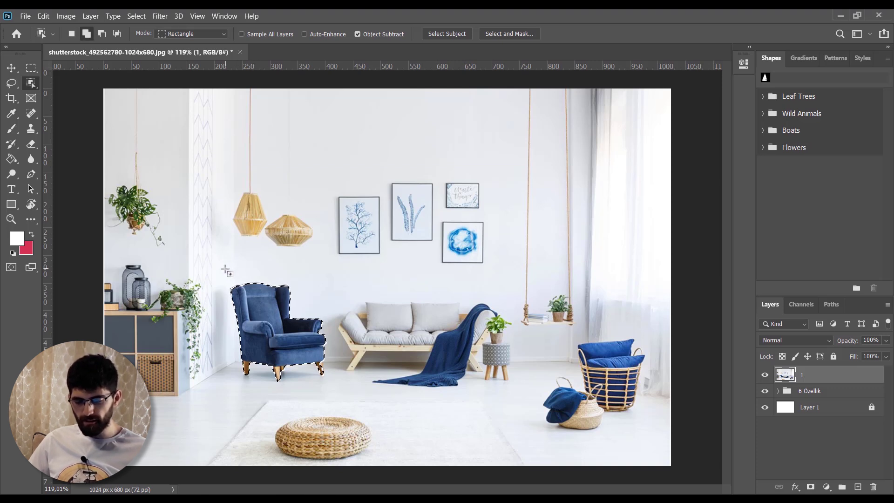
drag(225, 269, 321, 177)
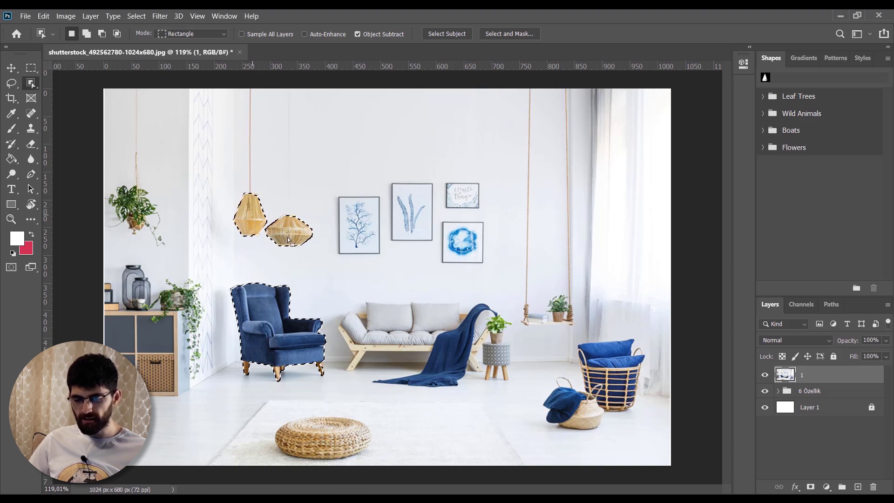
key(alt)
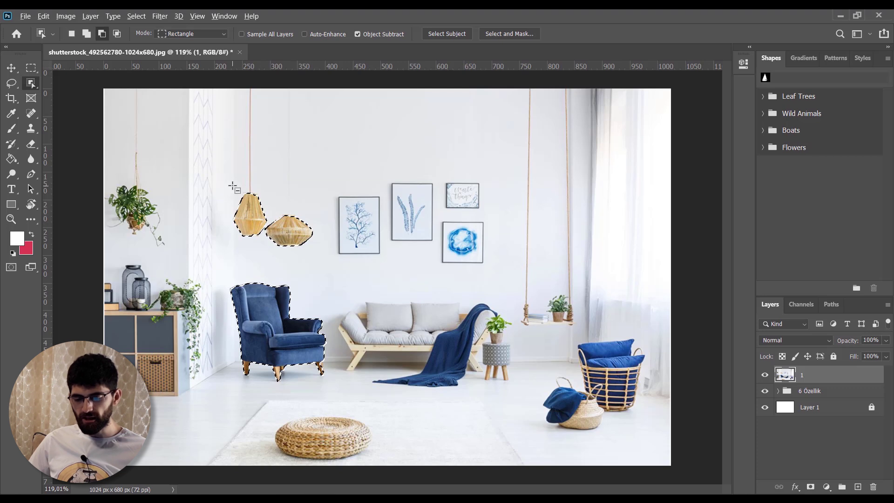
drag(225, 178, 311, 251)
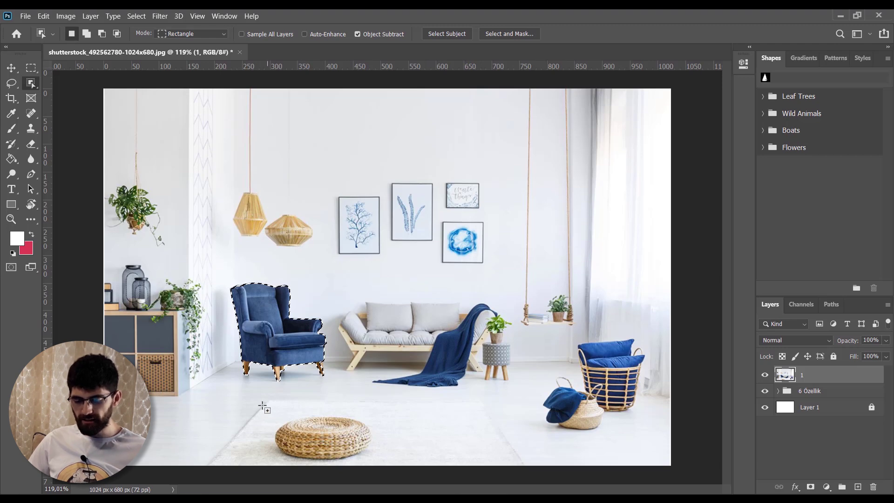
Step: Add the wicker pouf to the selection; copy it to a new layer, then undo
drag(262, 407, 384, 463)
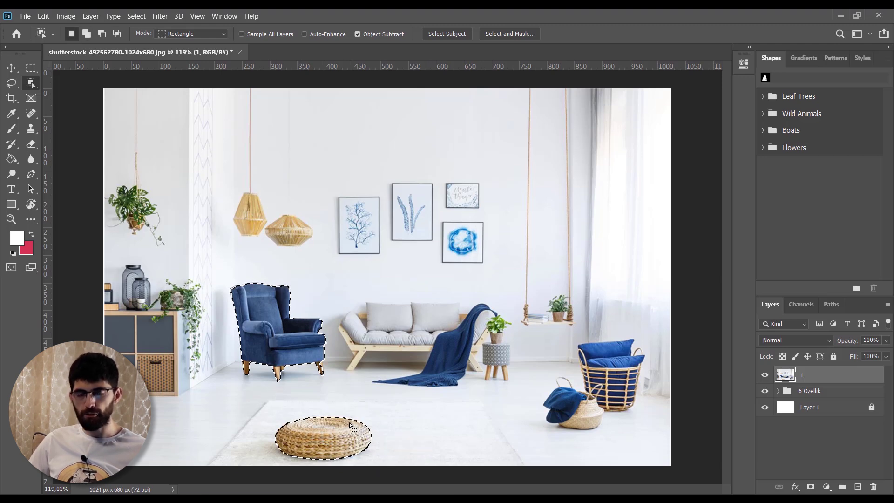
scroll(354, 414, up, 2)
scroll(419, 389, down, 3)
scroll(384, 373, up, 3)
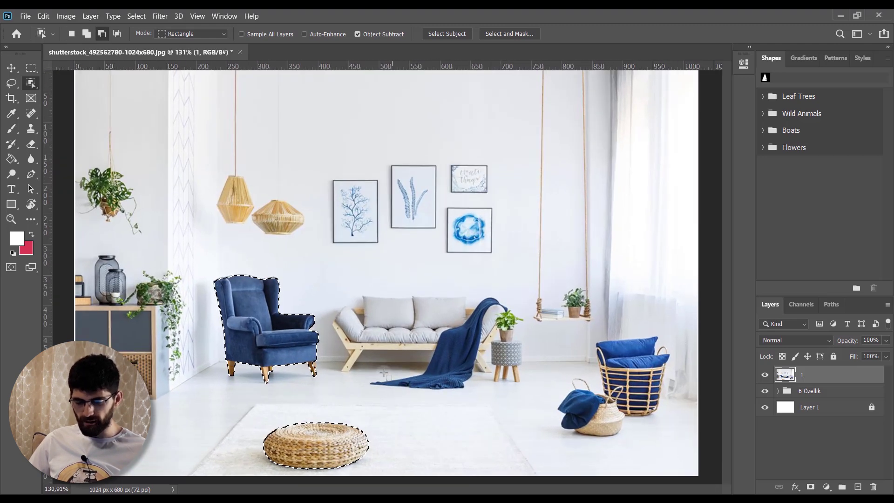
key(ctrl+j)
key(ctrl+z)
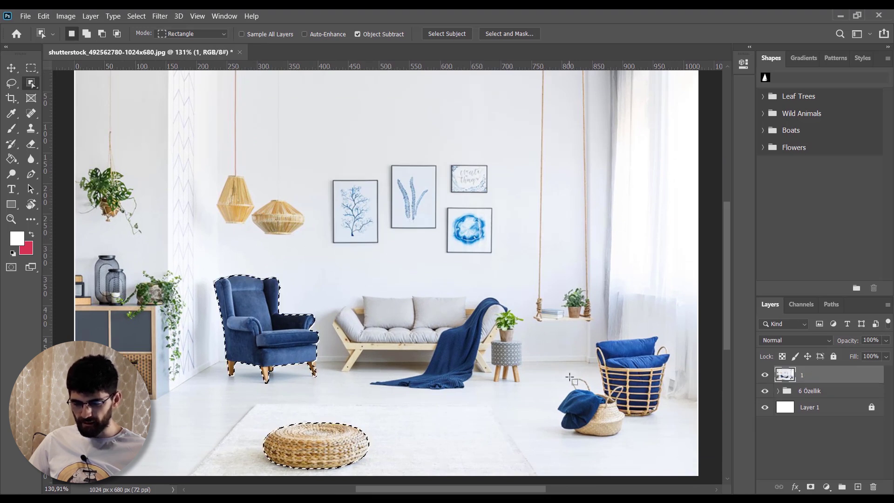
key(ctrl+j)
click(765, 394)
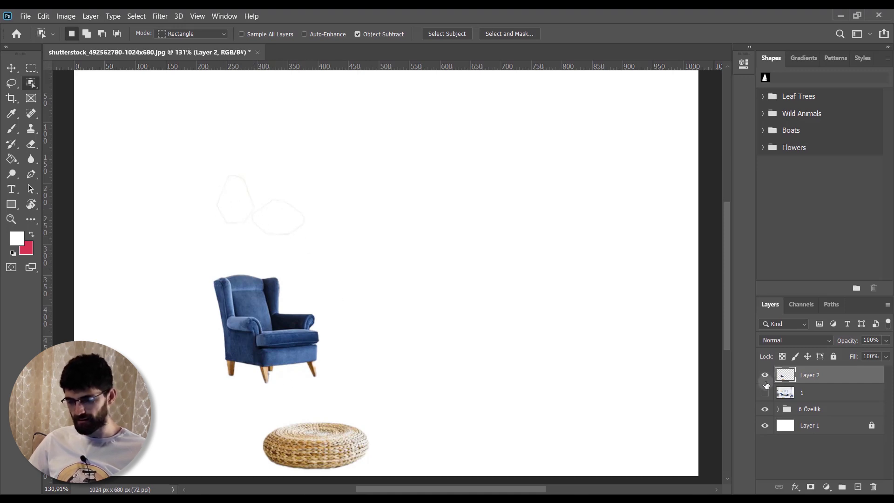
click(33, 147)
drag(259, 220, 227, 206)
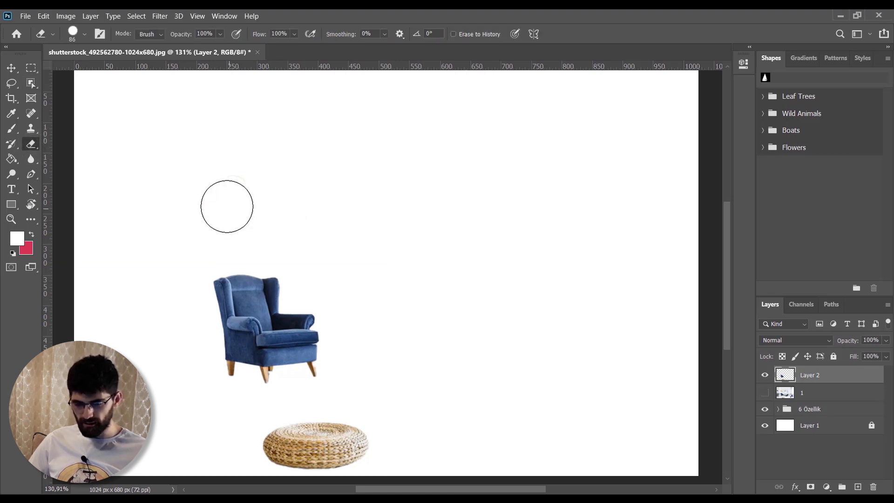
key(v)
scroll(345, 342, up, 2)
scroll(344, 344, down, 1)
scroll(344, 343, down, 1)
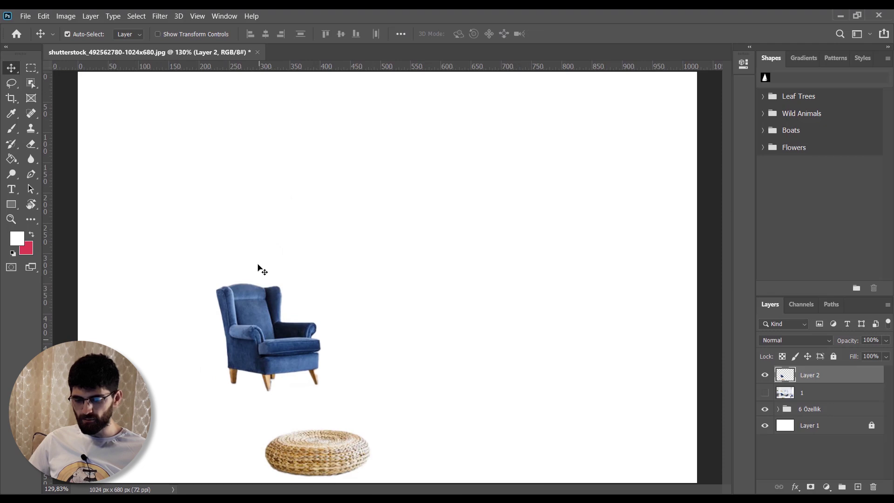
click(765, 393)
key(Delete)
click(31, 83)
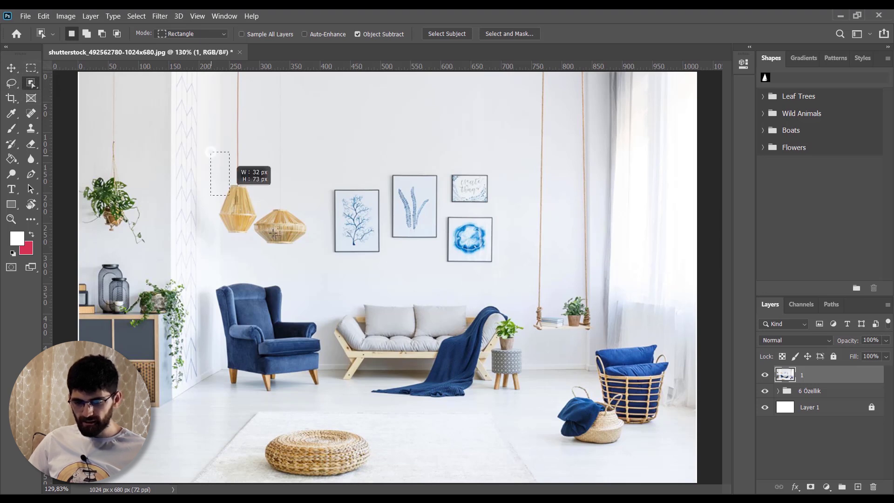
Step: Lasso-select the tree picture in Lasso mode, deselect, and hide the room photo layer
click(179, 33)
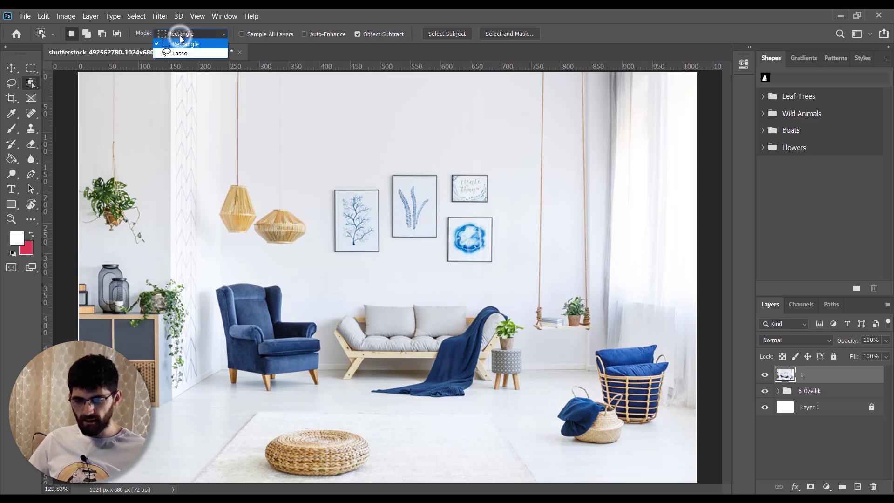
click(181, 52)
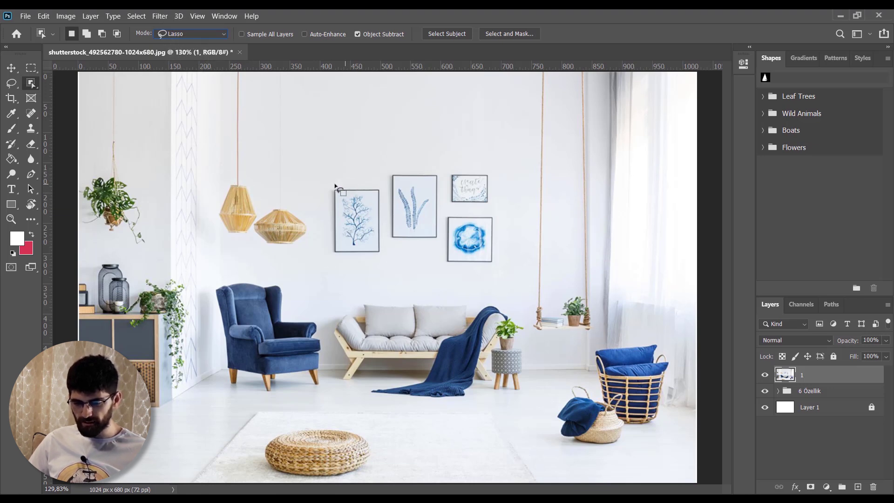
drag(337, 182, 328, 237)
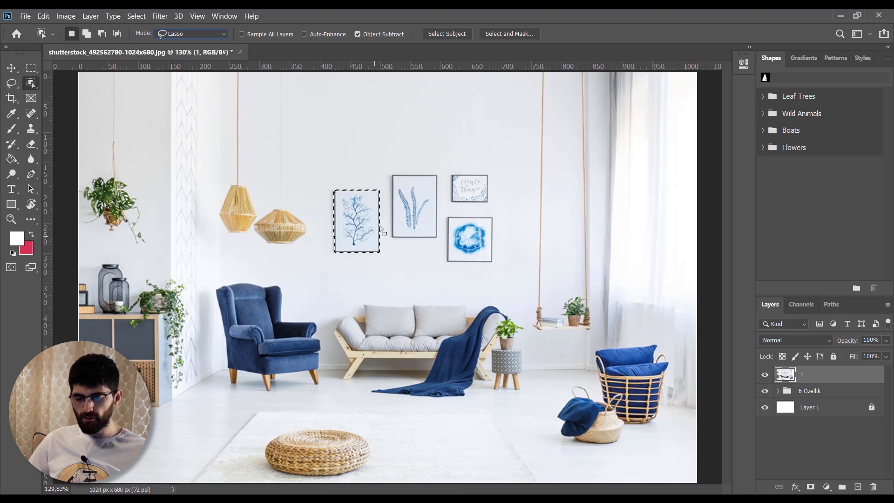
key(ctrl+d)
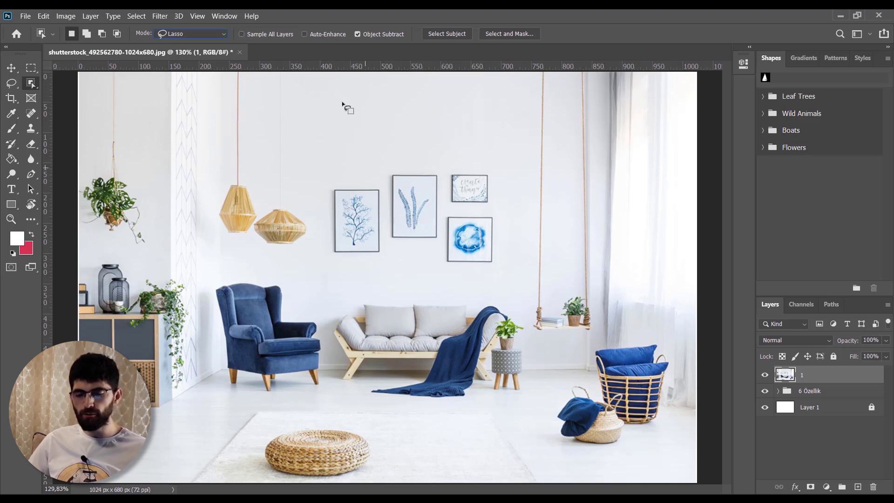
click(764, 375)
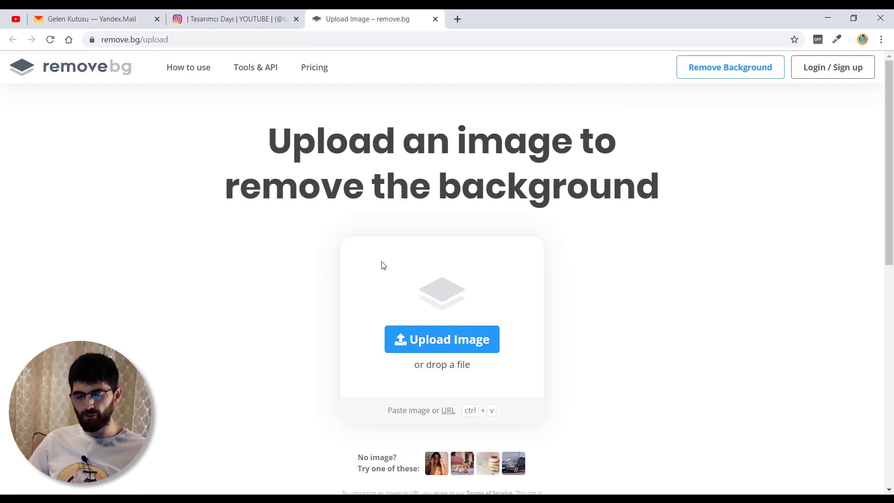
Step: Upload the blue car photo to remove.bg and view its download size options
click(438, 340)
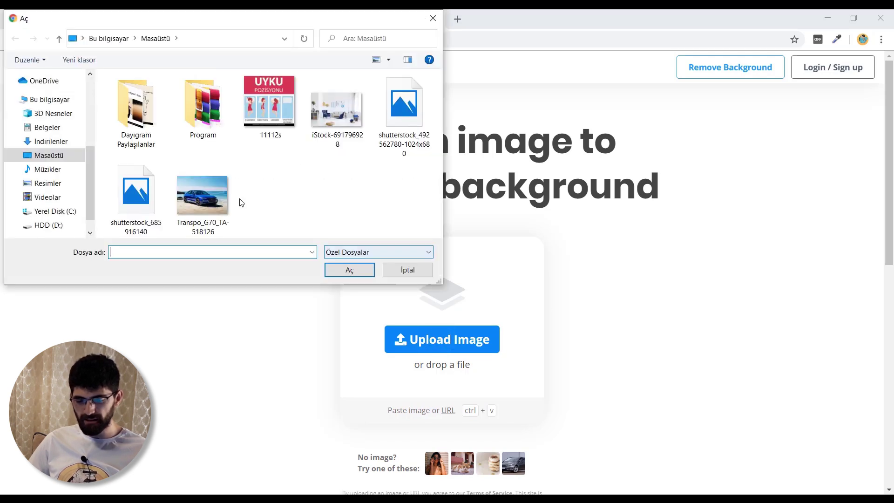
double_click(205, 196)
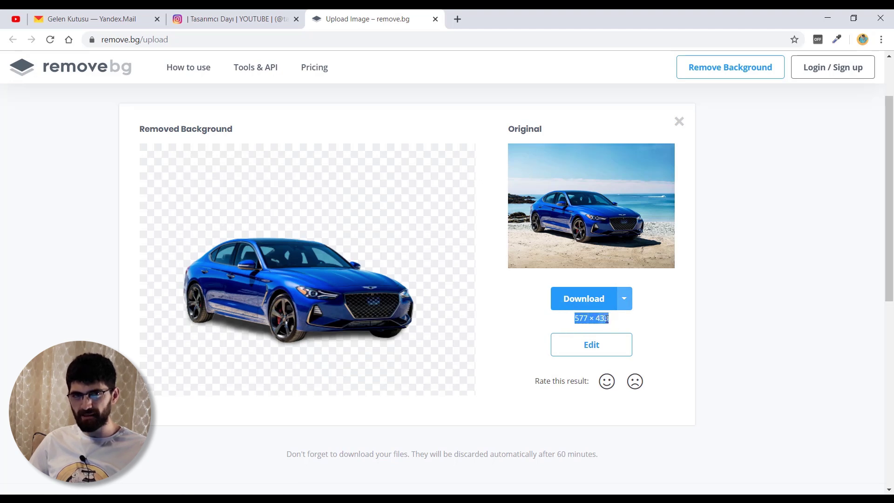
click(628, 302)
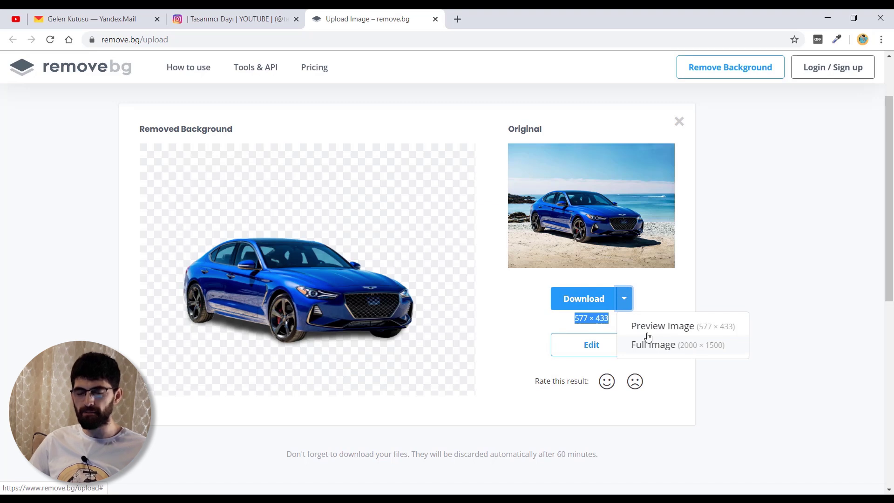
click(507, 320)
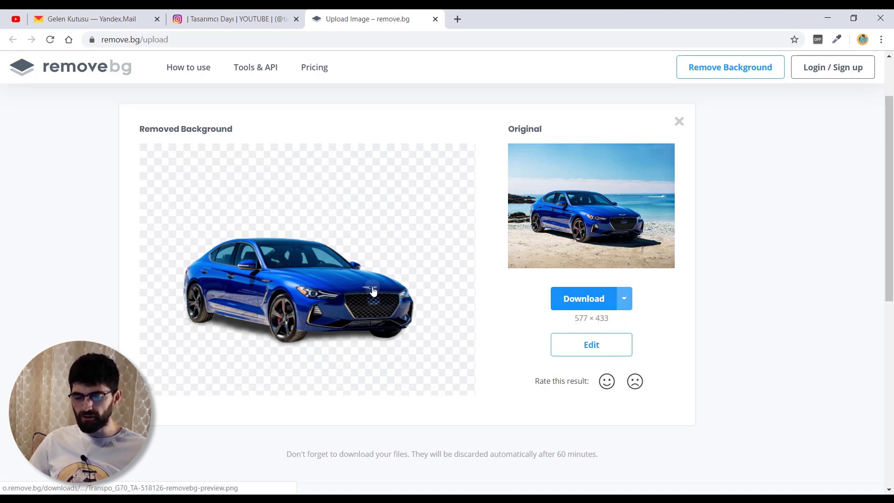
Step: Download the remove.bg cutout and place it and the beach car photo in the document
click(585, 302)
mouse_move(27, 484)
mouse_down()
mouse_move(435, 476)
mouse_move(417, 100)
mouse_up()
drag(371, 170, 390, 197)
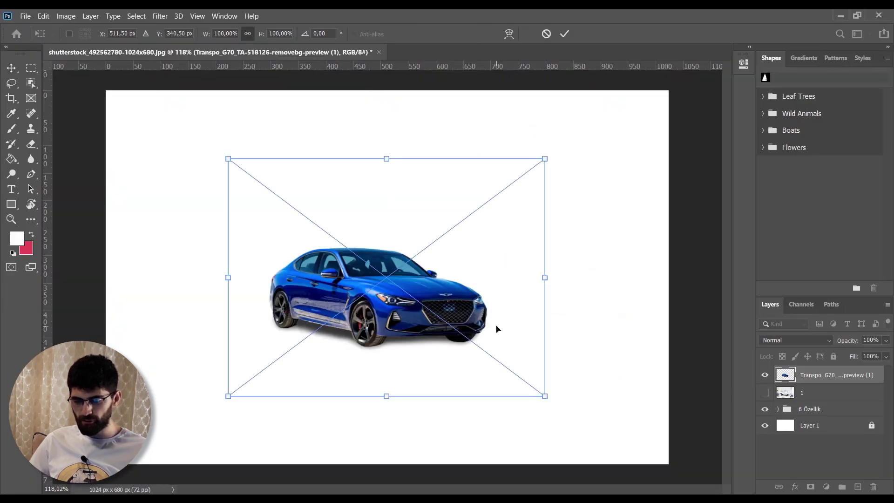
key(Return)
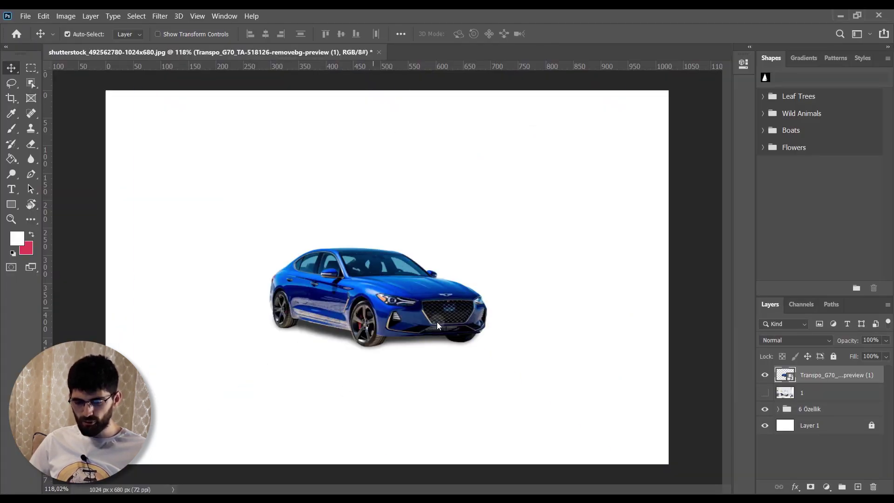
key(ctrl+t)
key(Return)
key(Return)
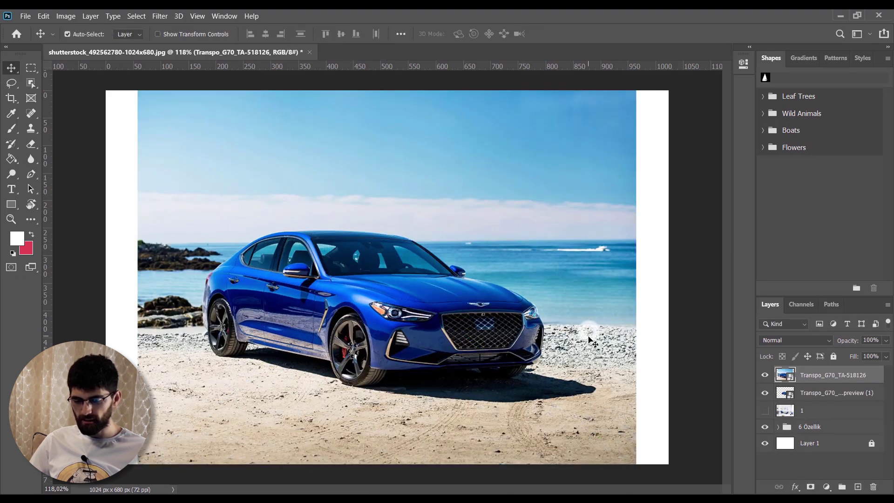
Step: Move the cutout layer above the photo and scale it to match the photo's car
drag(813, 375, 814, 396)
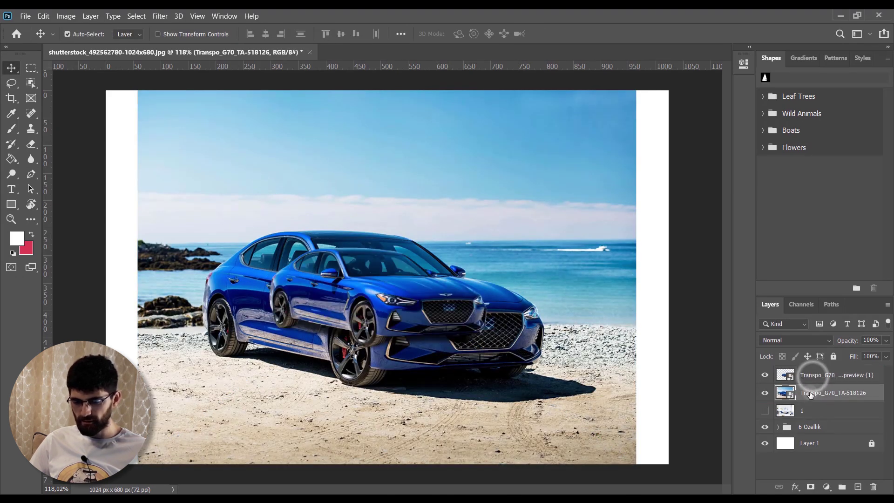
click(413, 307)
key(ctrl+t)
drag(545, 396, 628, 466)
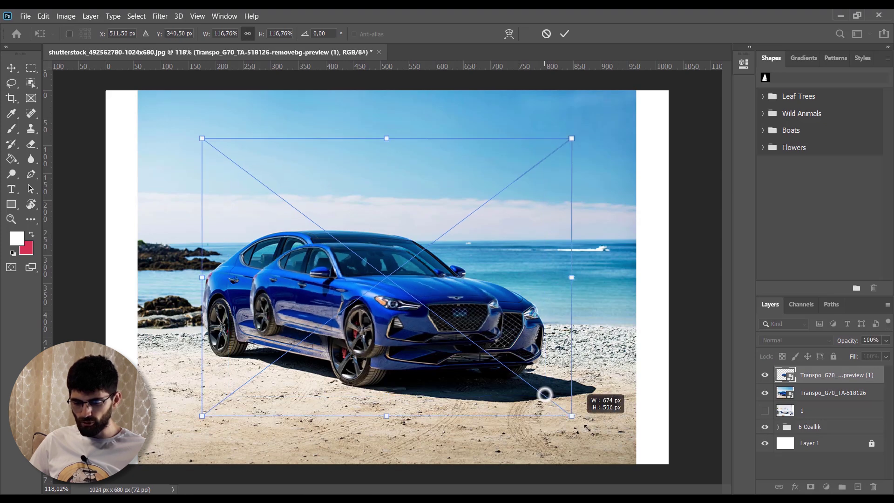
key(Return)
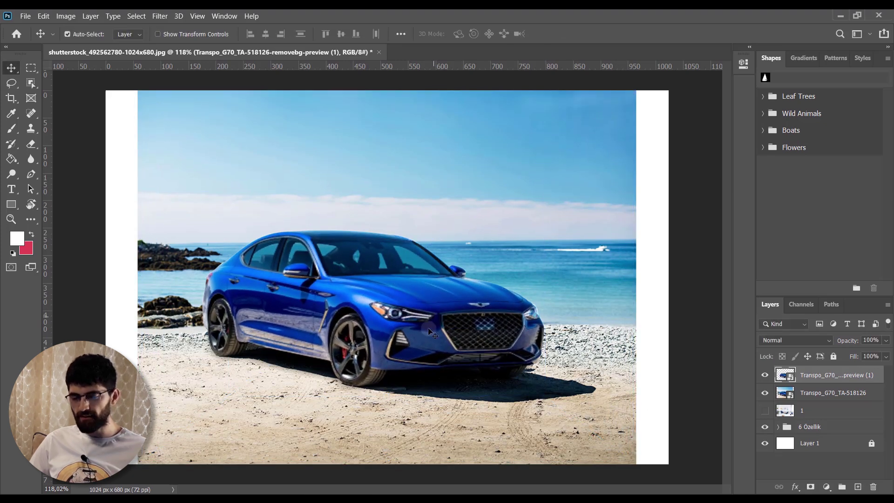
Step: Copy the car from the beach photo using the cutout's outline, then delete both source layers
ctrl+click(783, 377)
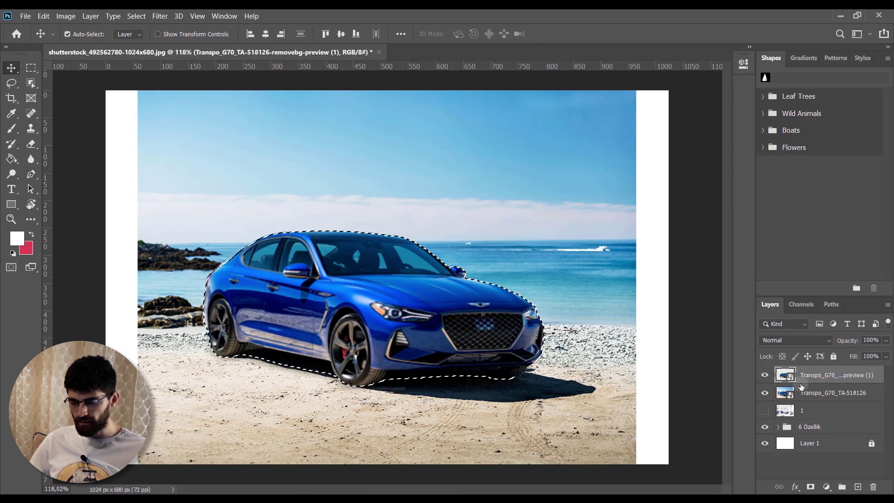
click(805, 393)
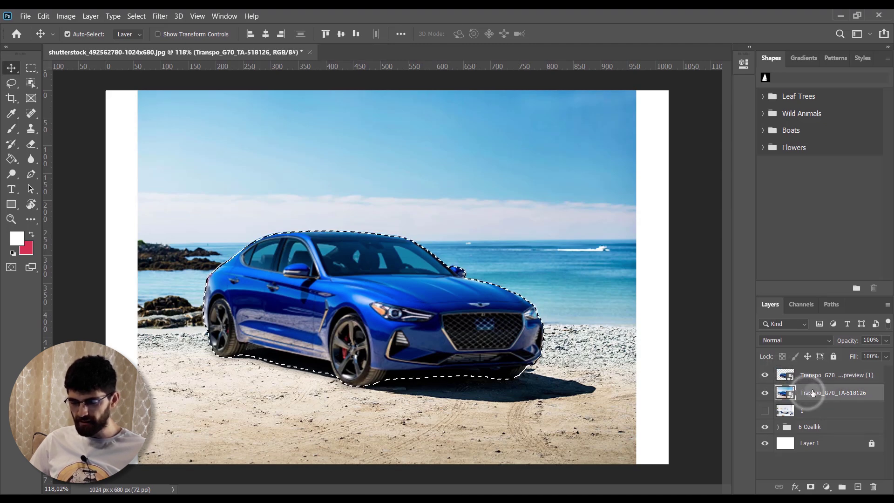
click(764, 375)
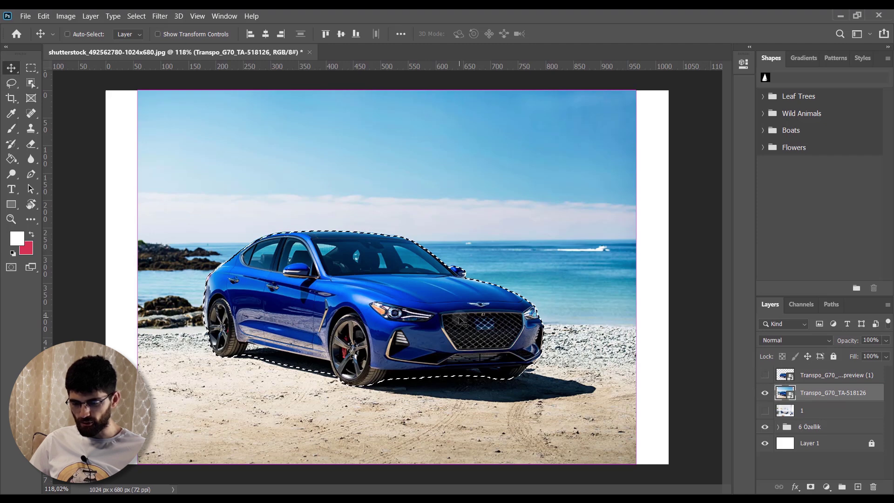
key(ctrl+j)
drag(818, 405, 813, 390)
key(Delete)
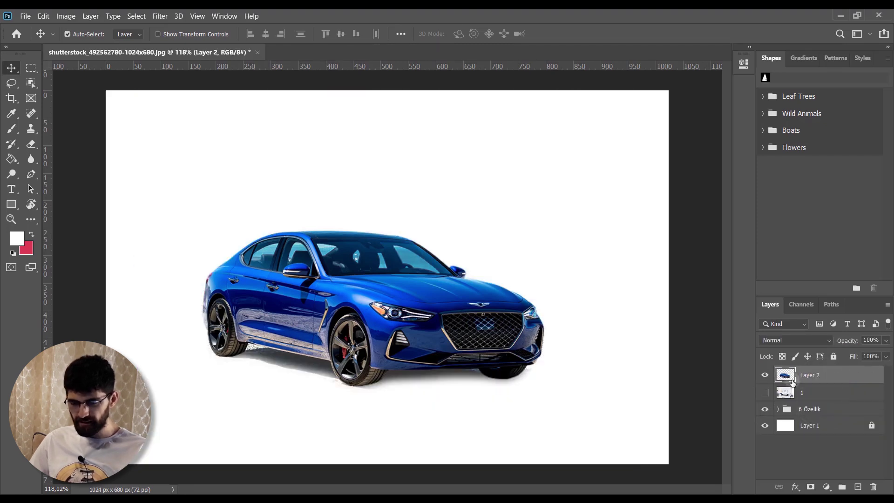
scroll(403, 329, up, 3)
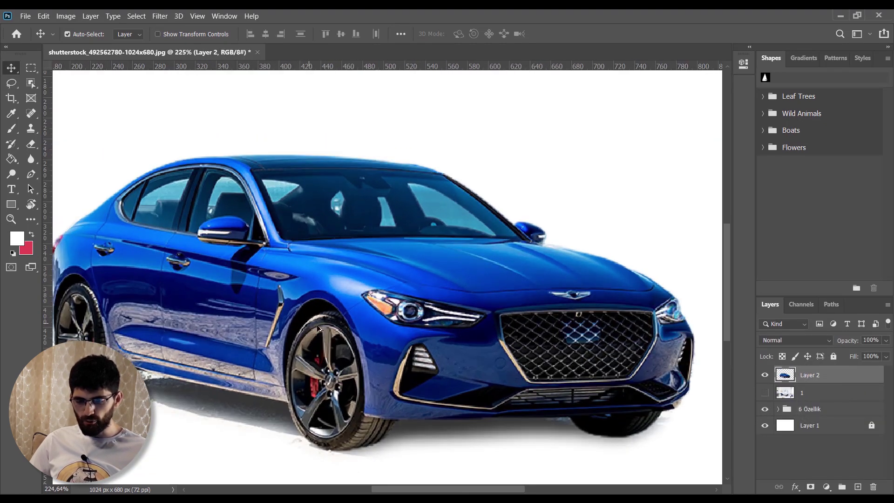
scroll(309, 324, down, 2)
scroll(321, 325, down, 1)
scroll(332, 325, down, 1)
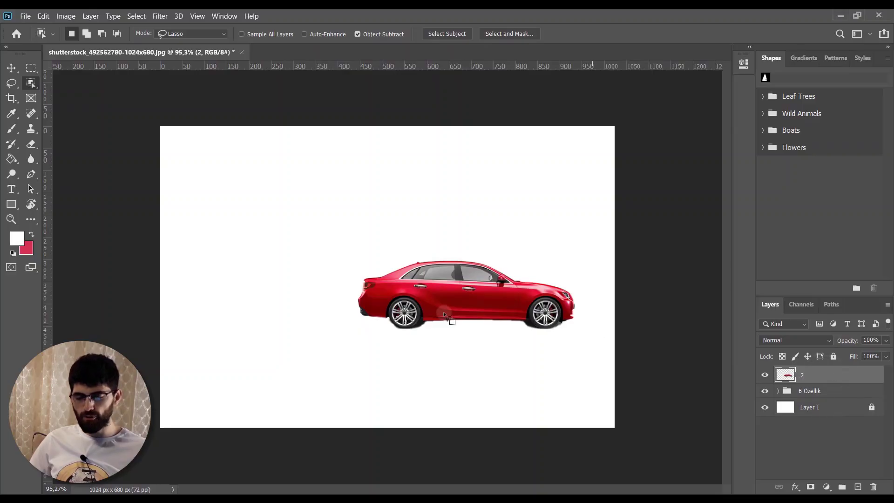
Step: Zoom in on the red car and pick the Rectangular Marquee tool
scroll(390, 292, up, 2)
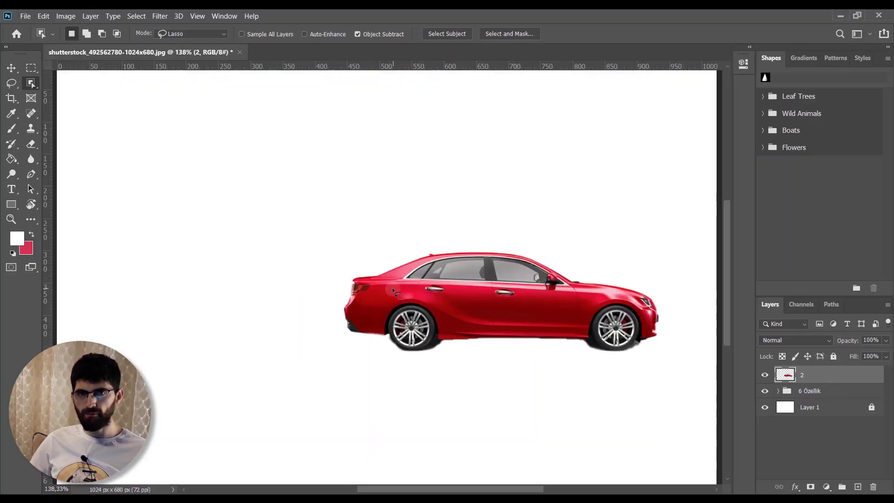
click(31, 67)
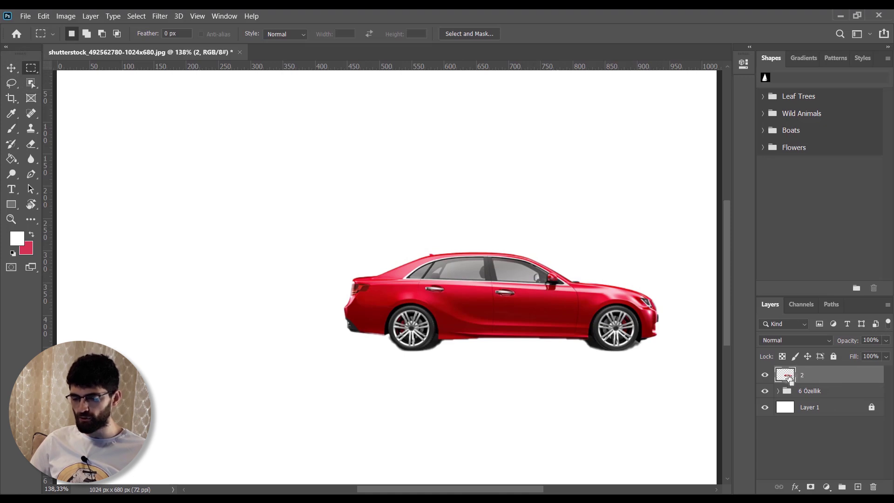
Step: Load the red car's selection and start a Warp transform on it
ctrl+click(790, 379)
key(ctrl+t)
right_click(384, 296)
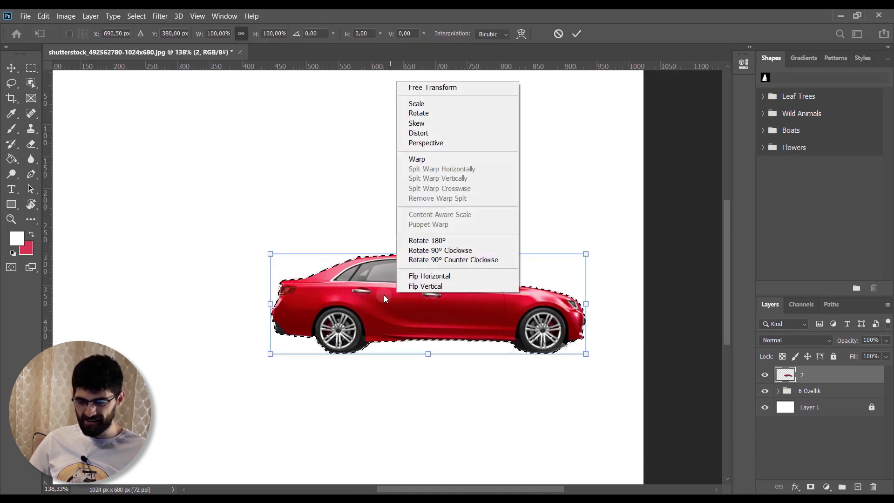
click(450, 160)
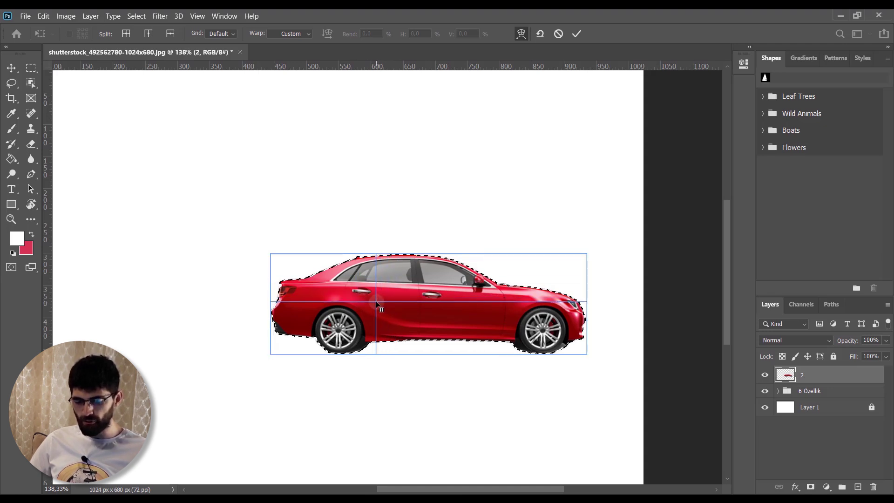
Step: Split the warp grid, drag the rear points left into a limousine, commit and deselect
click(376, 301)
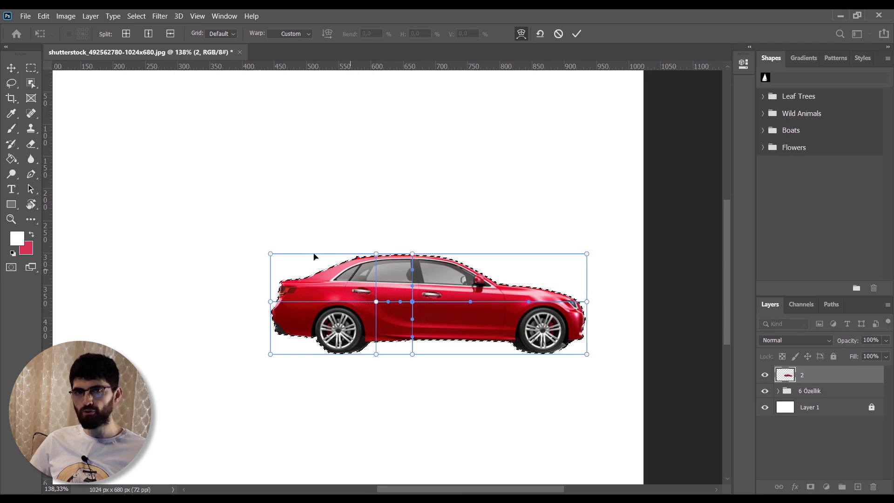
drag(229, 218, 389, 385)
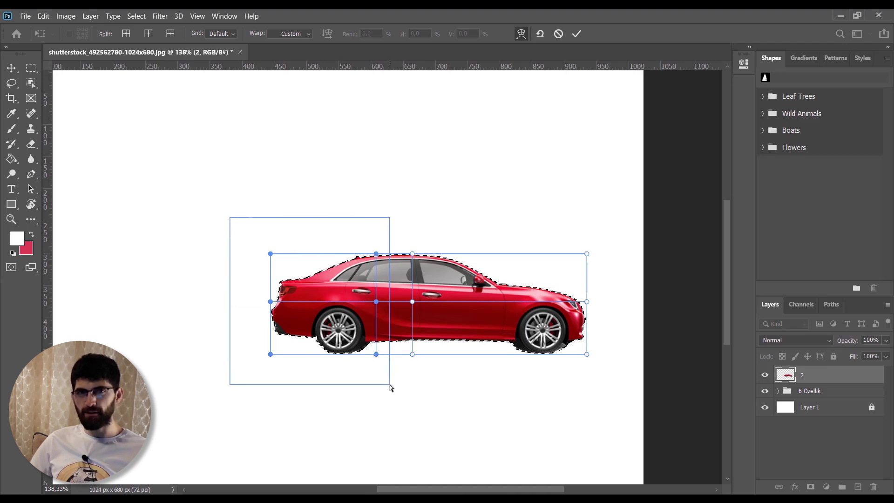
drag(390, 385, 390, 384)
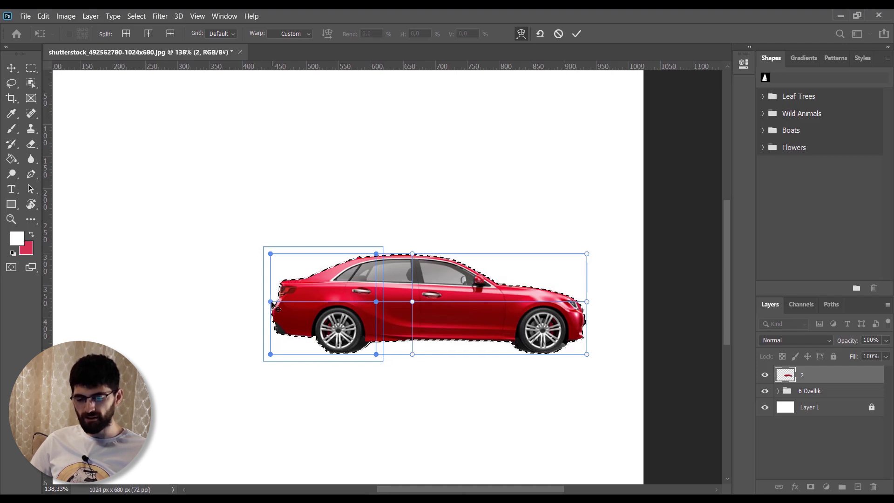
drag(272, 305, 99, 305)
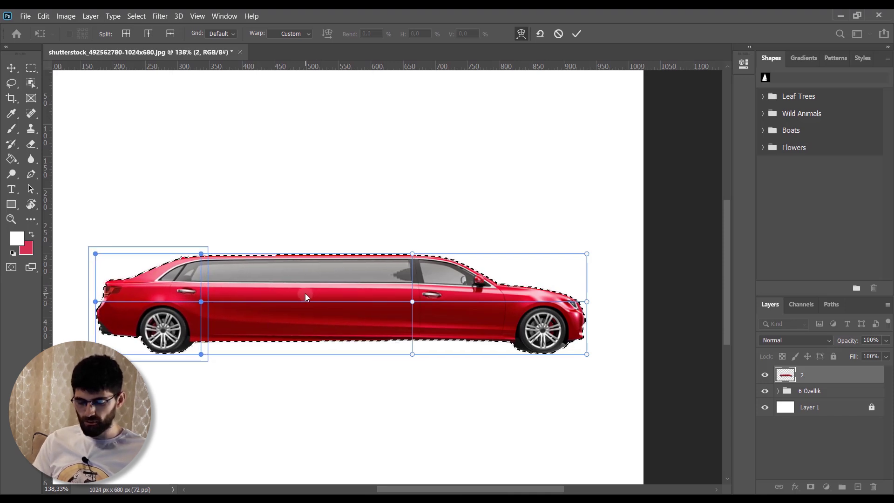
key(Return)
key(ctrl+d)
scroll(420, 310, down, 2)
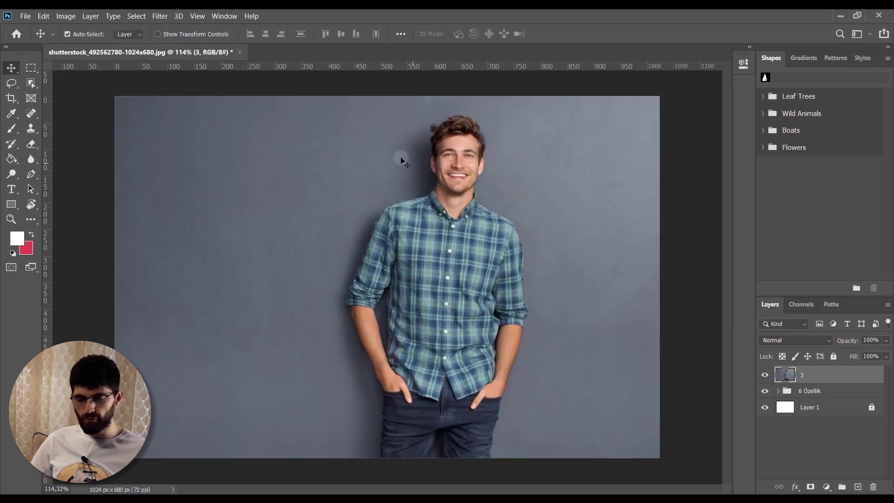
Step: Box-select the smiling man in the plaid shirt with Object Selection in Rectangle mode
click(30, 68)
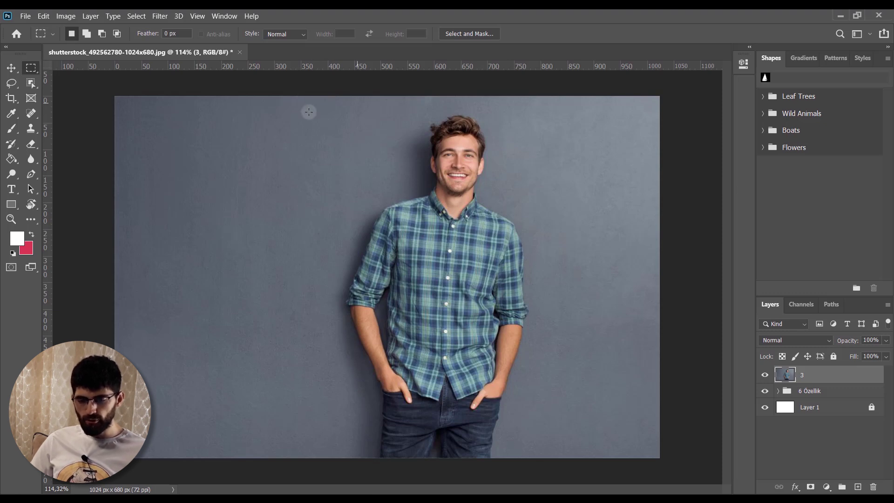
click(30, 83)
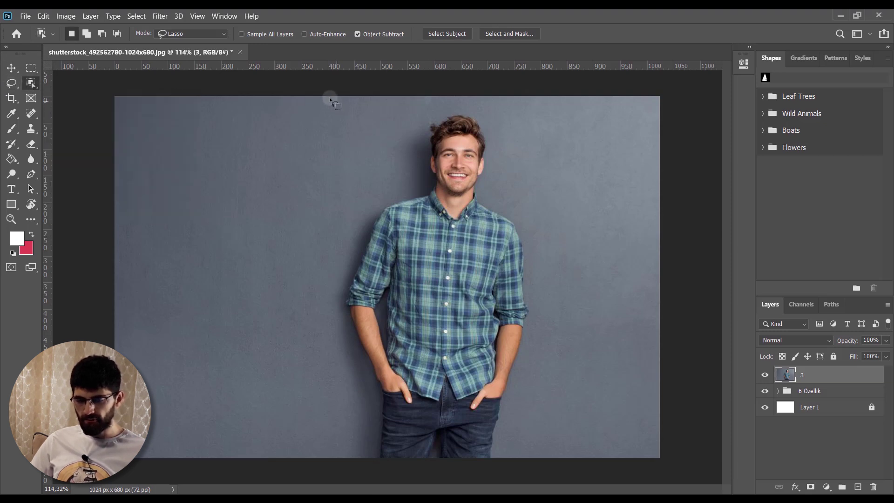
click(170, 33)
drag(312, 100, 437, 303)
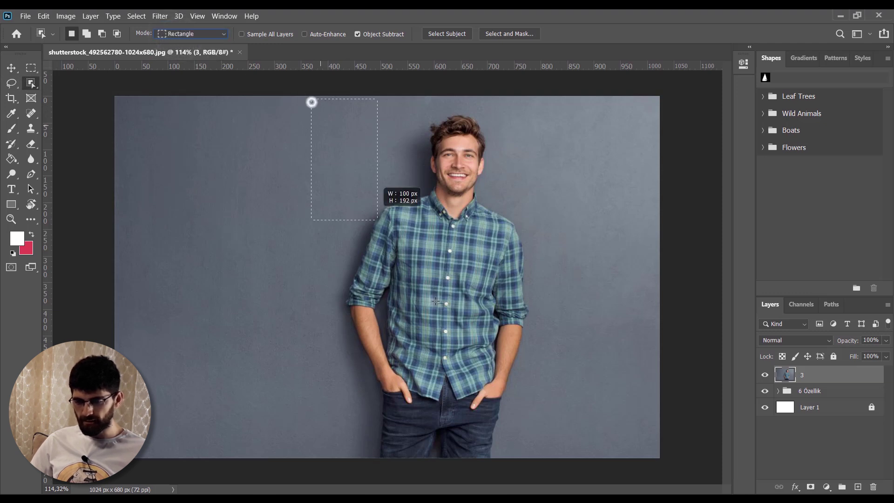
drag(377, 220, 562, 456)
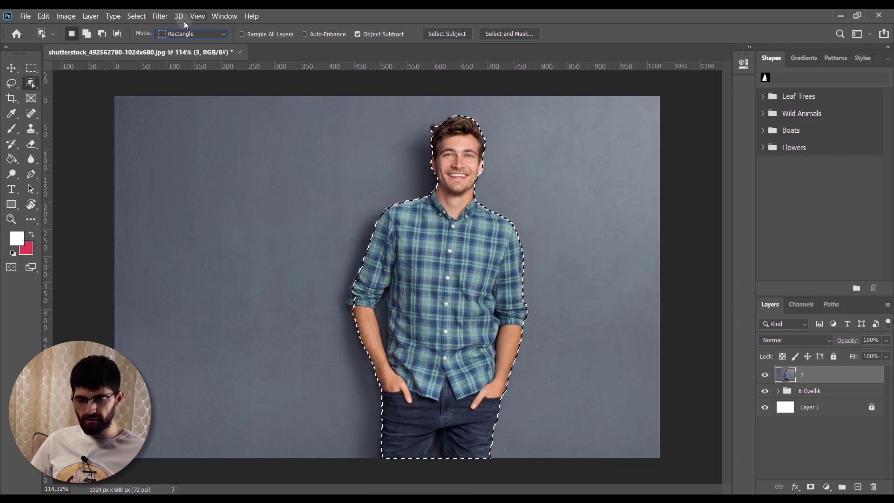
Step: Expand the man's selection by 40 pixels
click(136, 15)
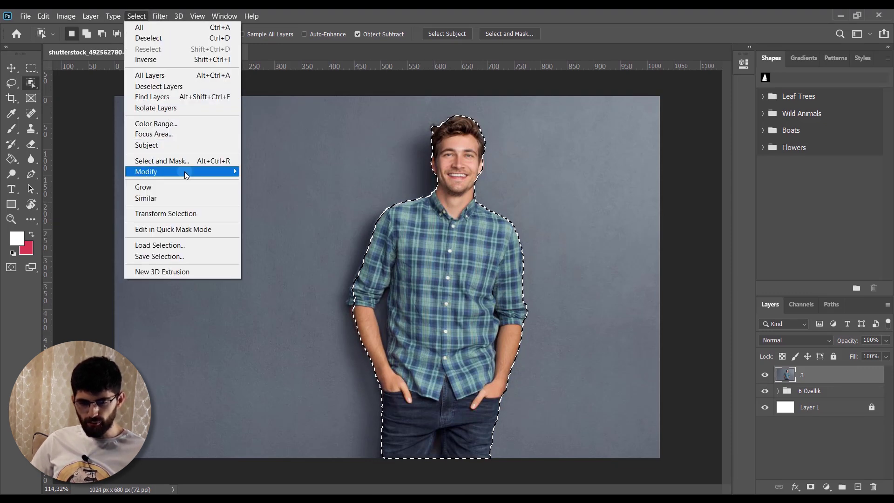
mouse_move(146, 171)
click(283, 197)
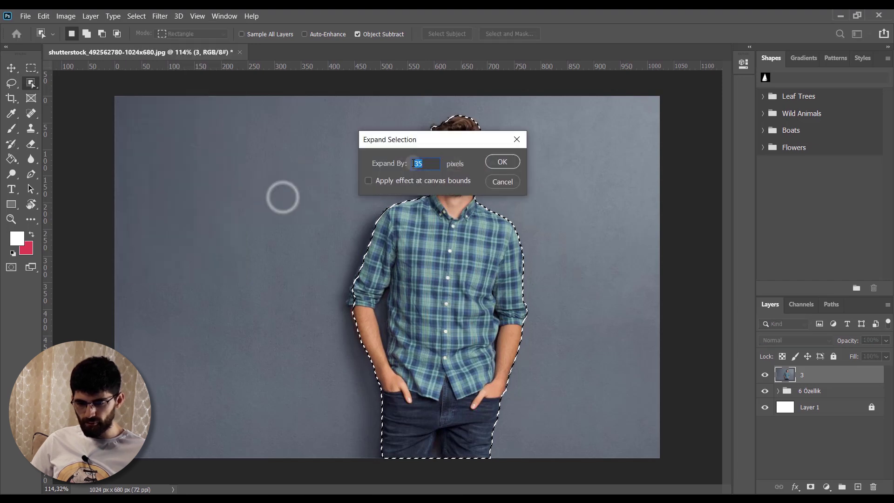
click(424, 163)
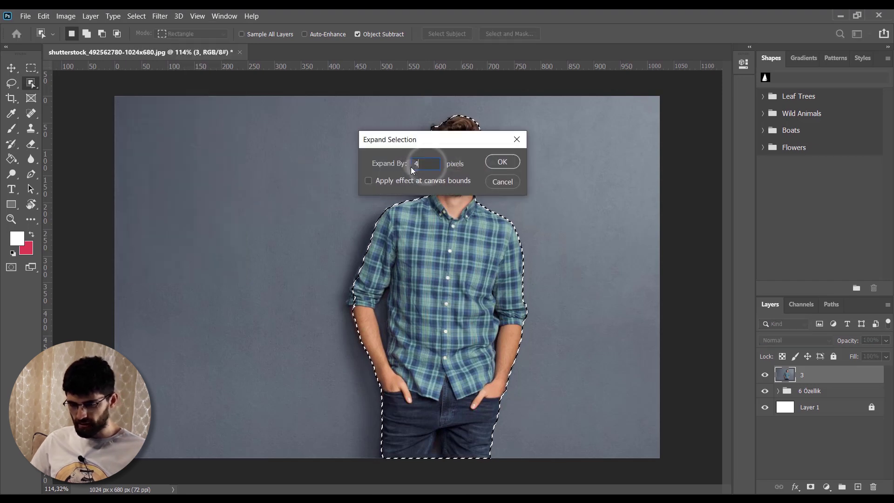
text(40)
key(Return)
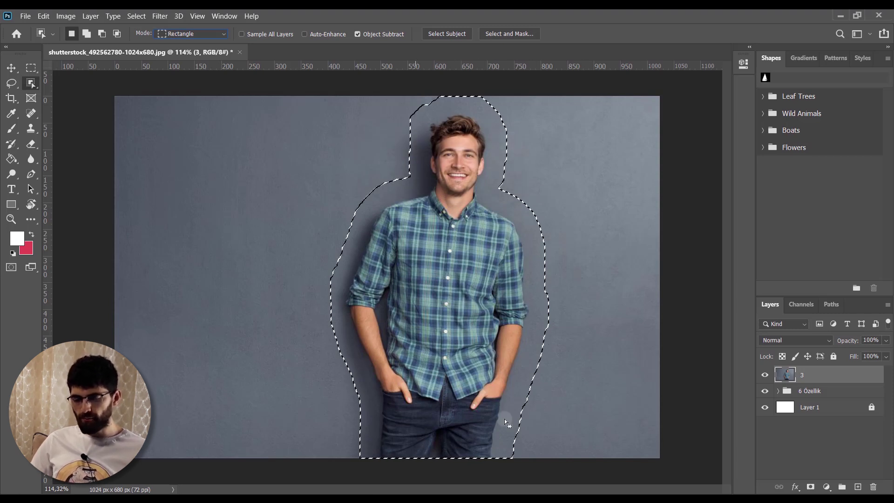
Step: Content-aware fill the selection, deselect, then undo to bring the man back
right_click(418, 253)
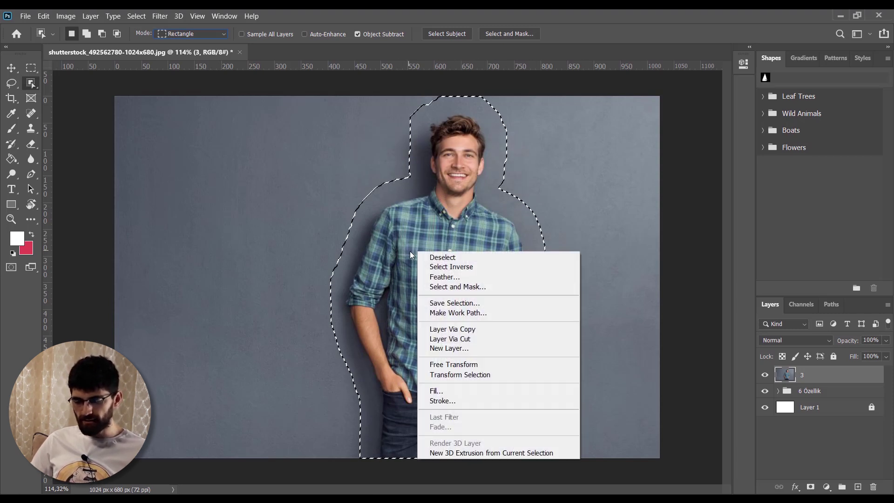
click(476, 387)
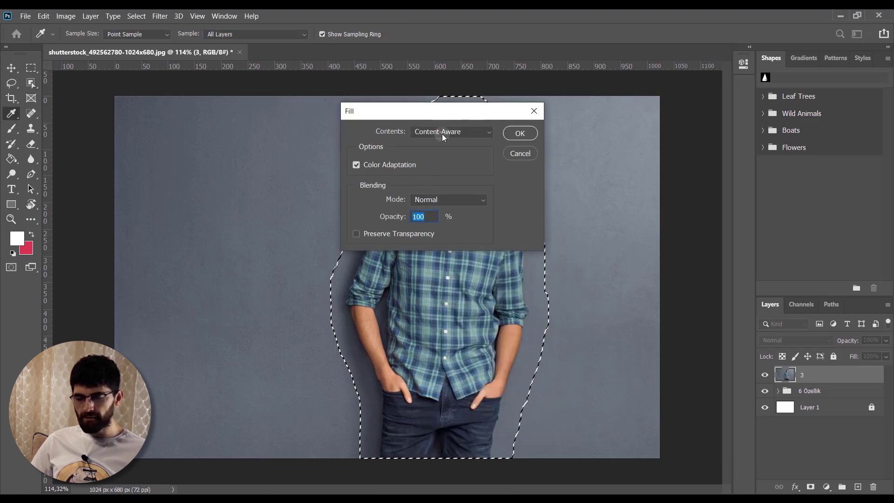
click(516, 134)
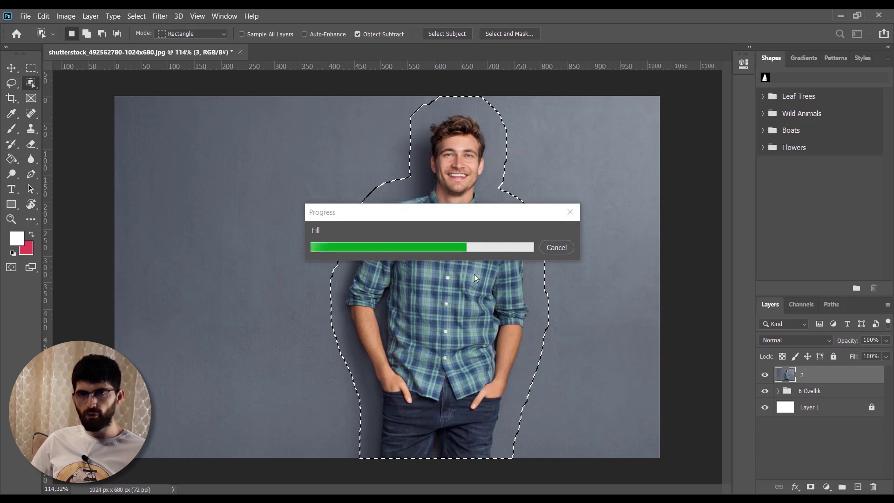
key(ctrl+d)
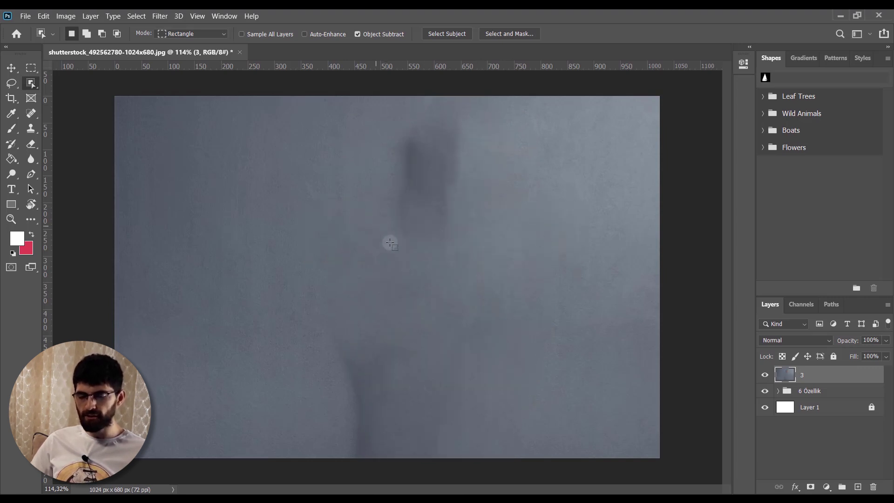
key(ctrl+z)
key(ctrl+z)
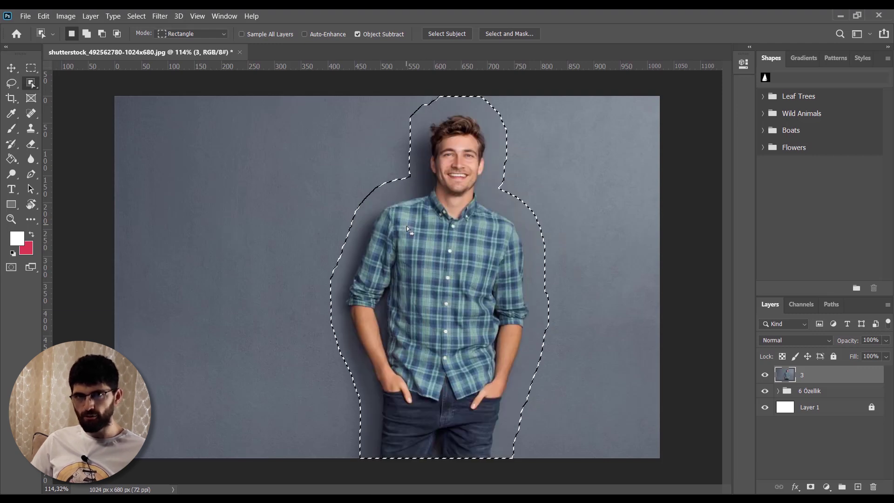
click(45, 16)
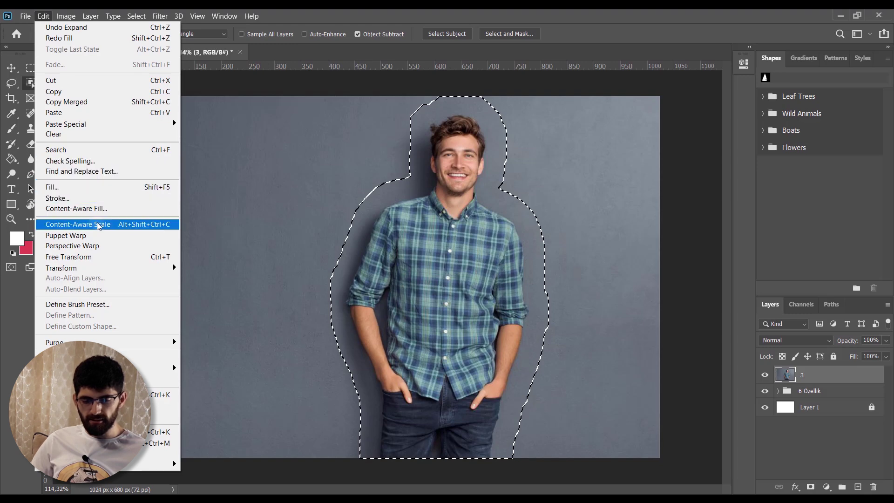
click(88, 208)
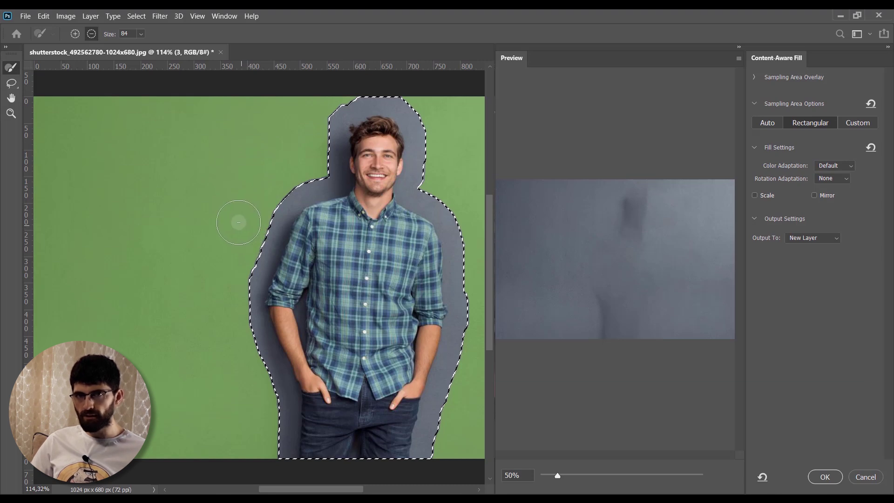
drag(343, 118, 246, 321)
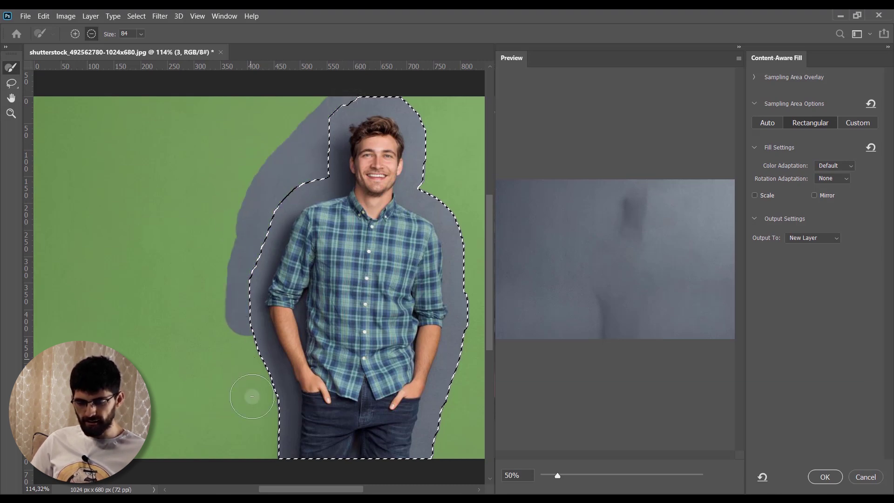
mouse_move(251, 396)
mouse_down()
mouse_move(431, 158)
mouse_move(421, 109)
mouse_up()
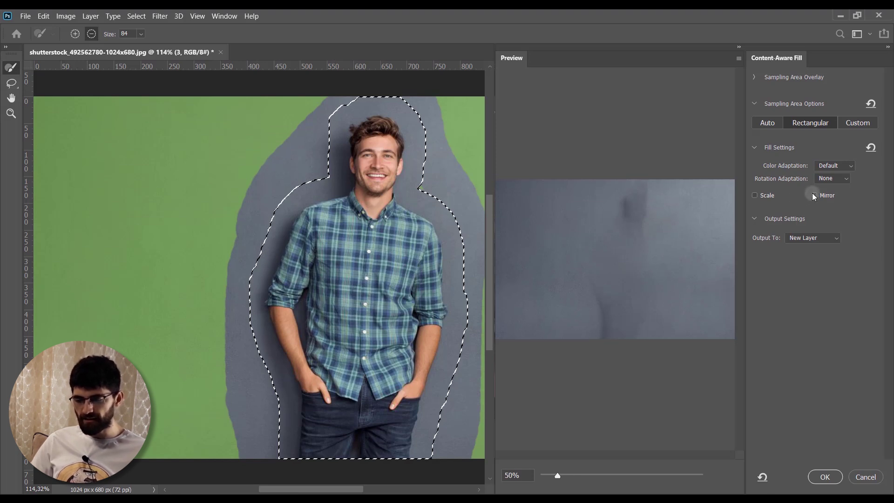
click(812, 238)
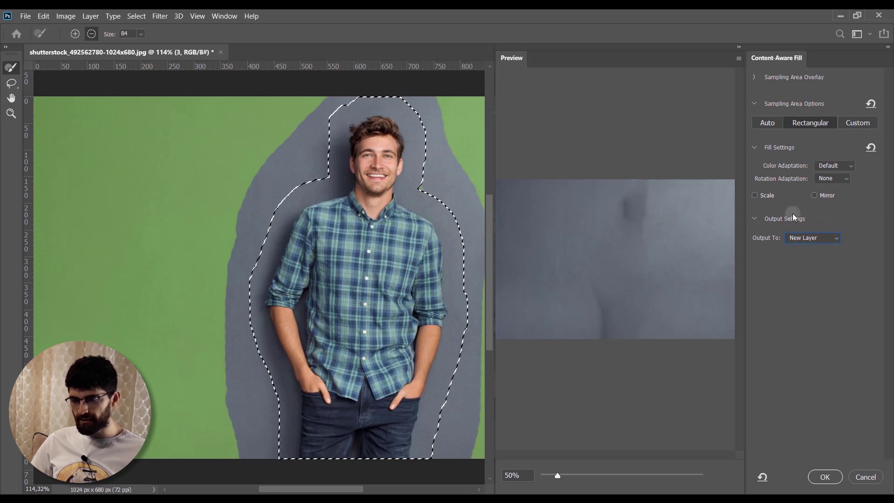
click(768, 124)
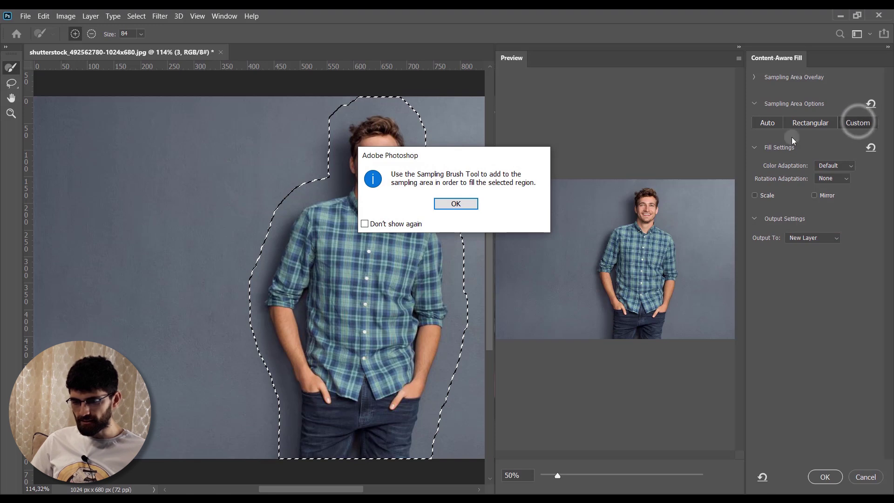
click(449, 204)
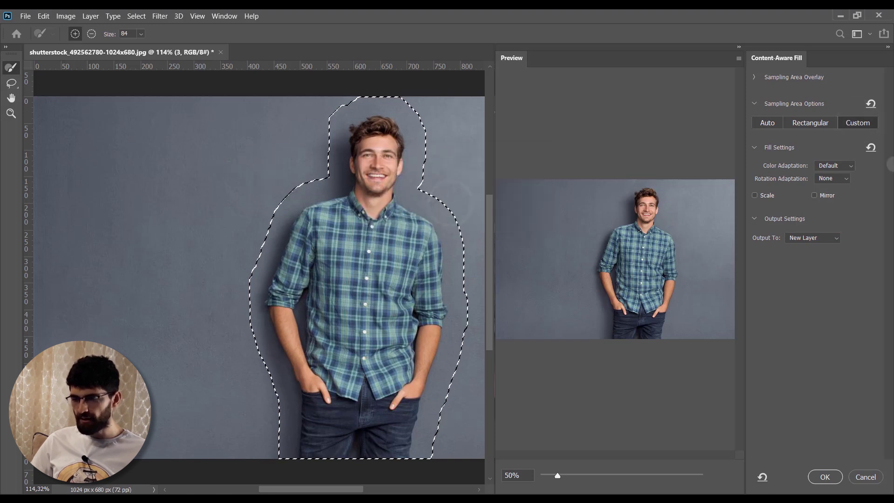
click(790, 350)
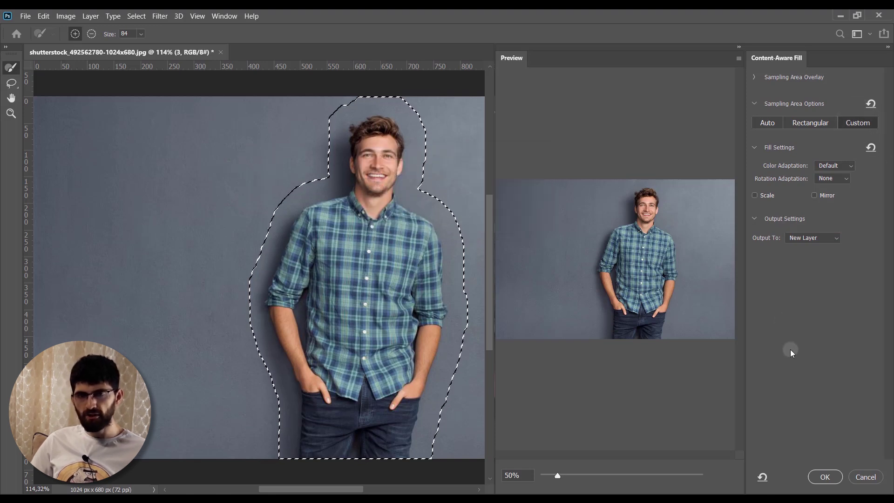
click(865, 476)
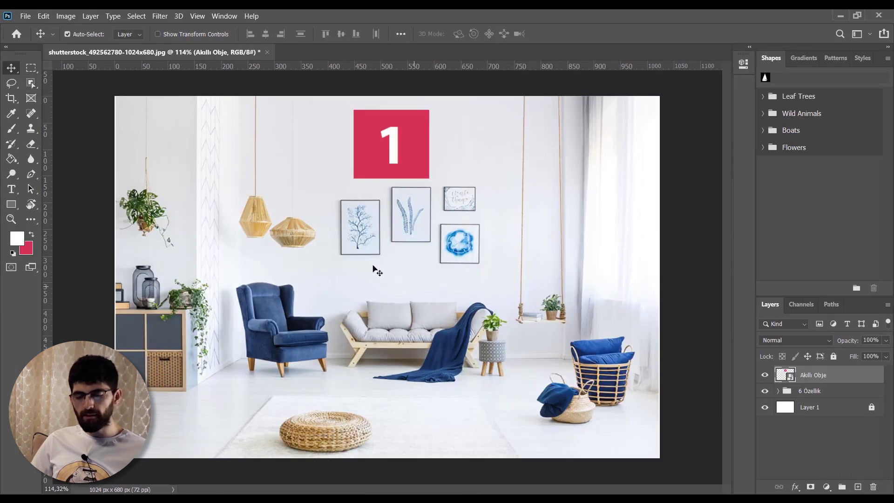
Step: Change the badge smart object's text from 1 to 2, saving and closing the .psb contents
drag(395, 151, 367, 151)
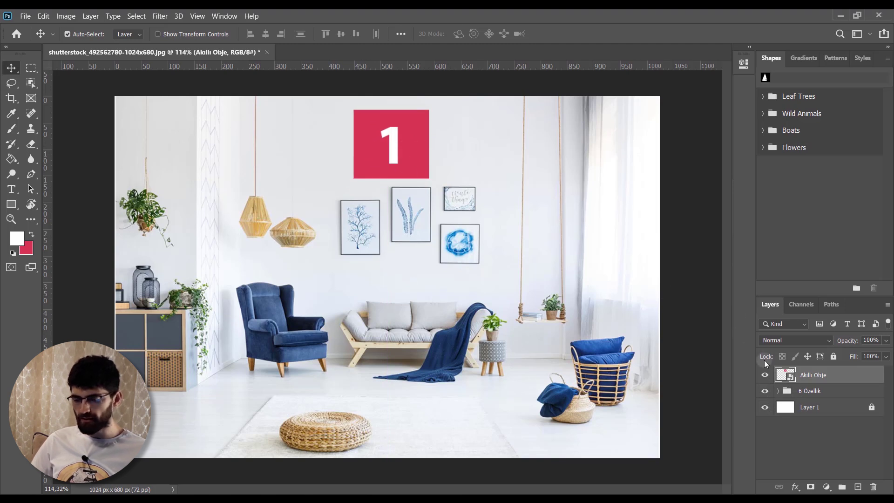
double_click(784, 375)
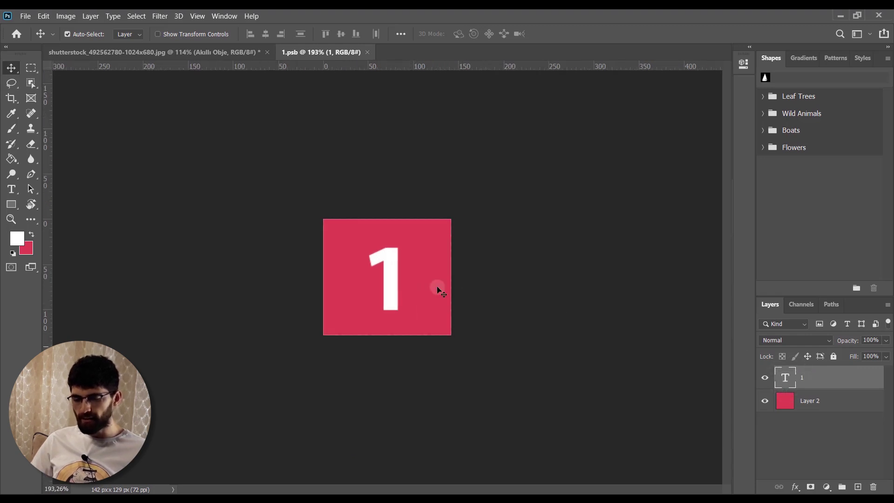
key(t)
double_click(389, 285)
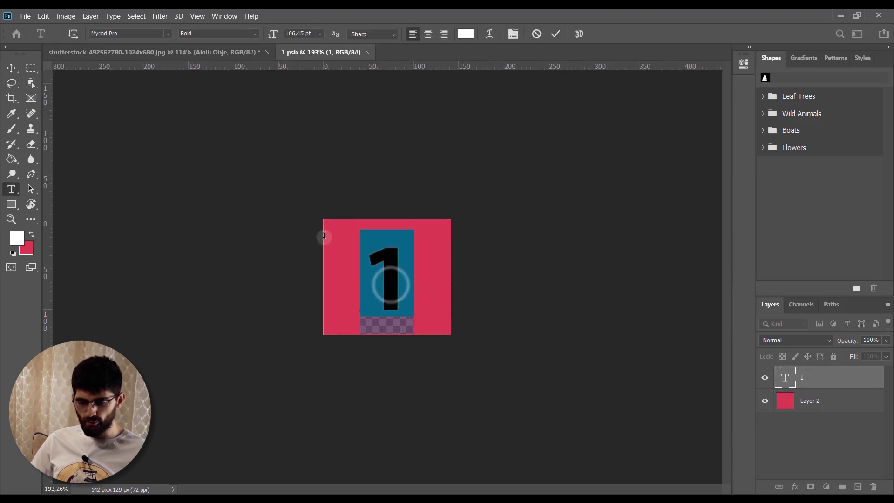
text(2)
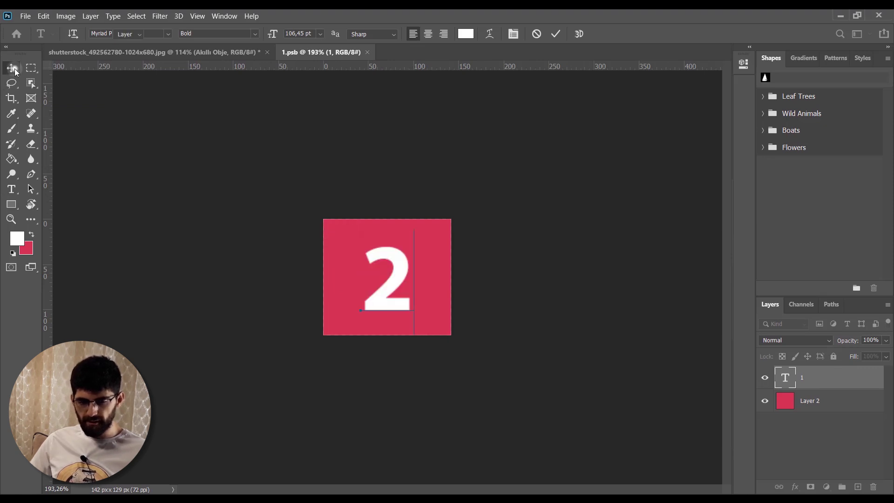
click(15, 68)
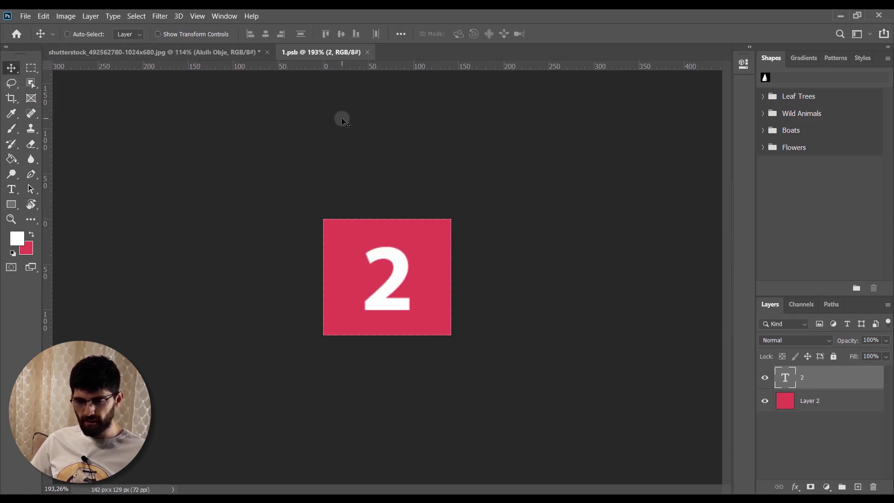
key(ctrl+w)
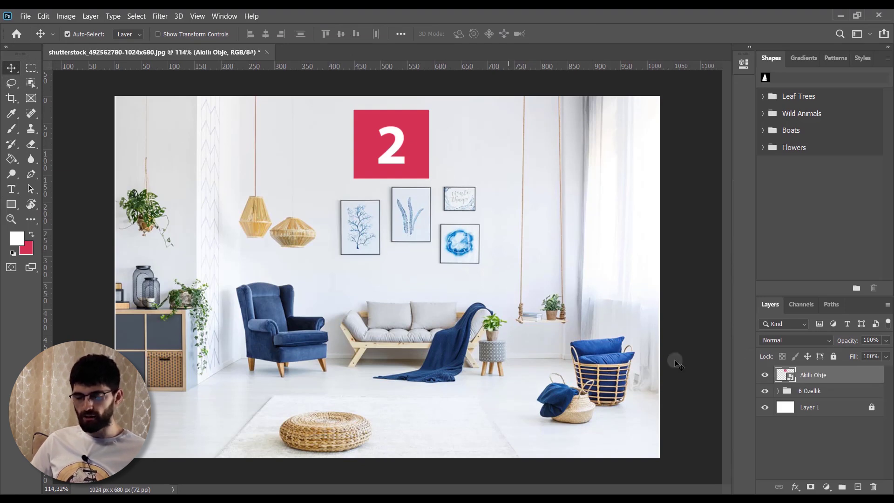
double_click(786, 375)
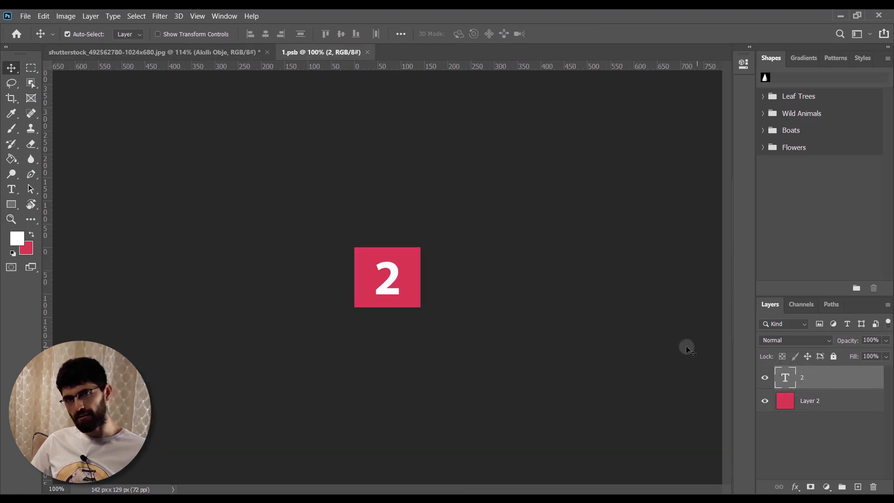
key(ctrl+w)
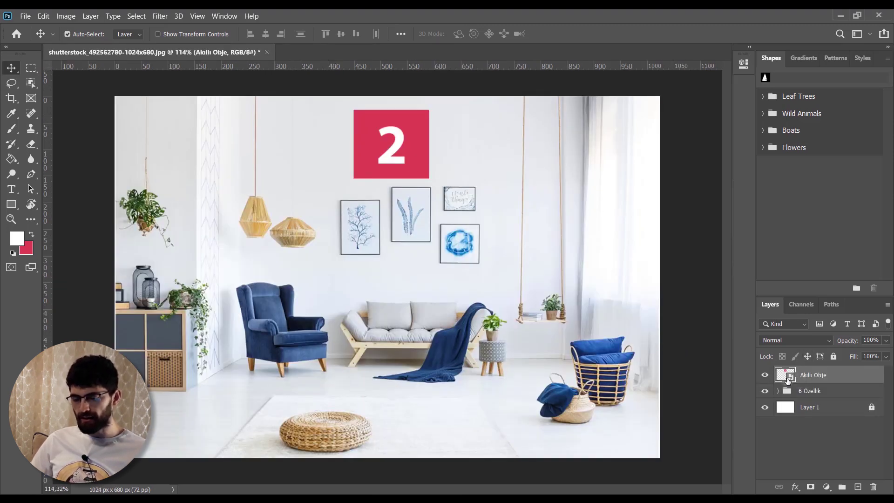
Step: Duplicate the red card, change its smart-object number to 1 and save, then delete the copy
drag(416, 162, 313, 162)
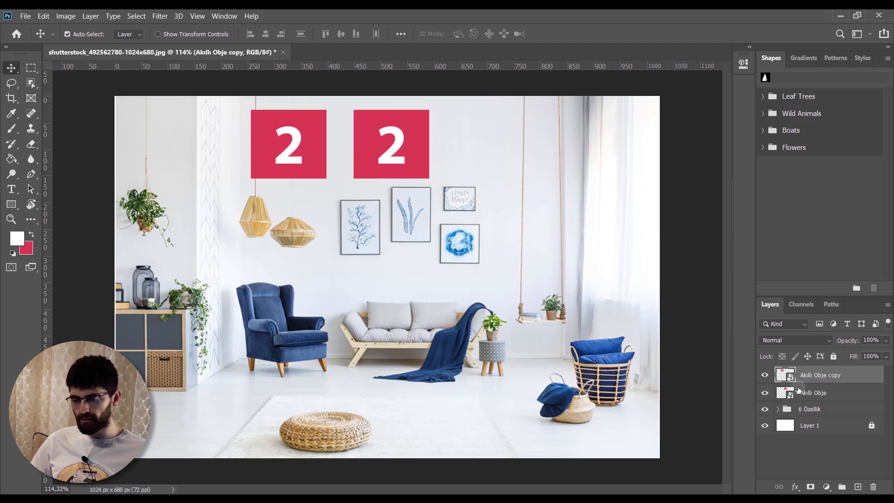
double_click(792, 379)
double_click(786, 376)
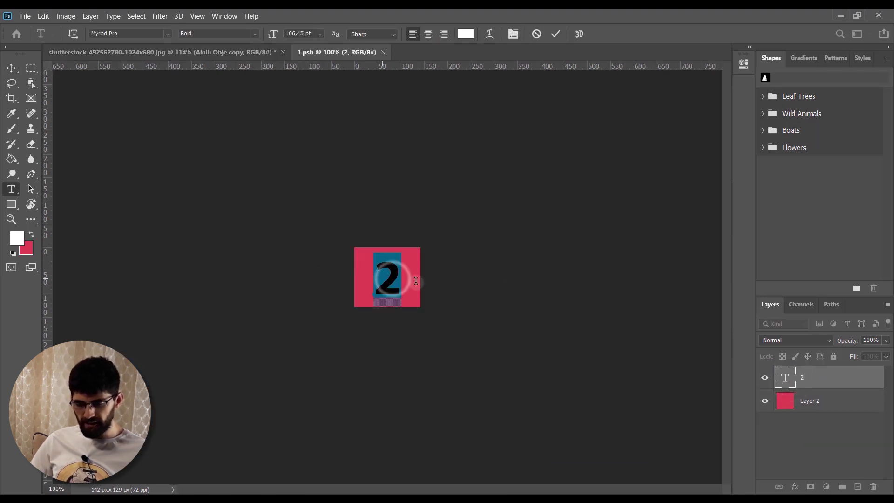
text(1)
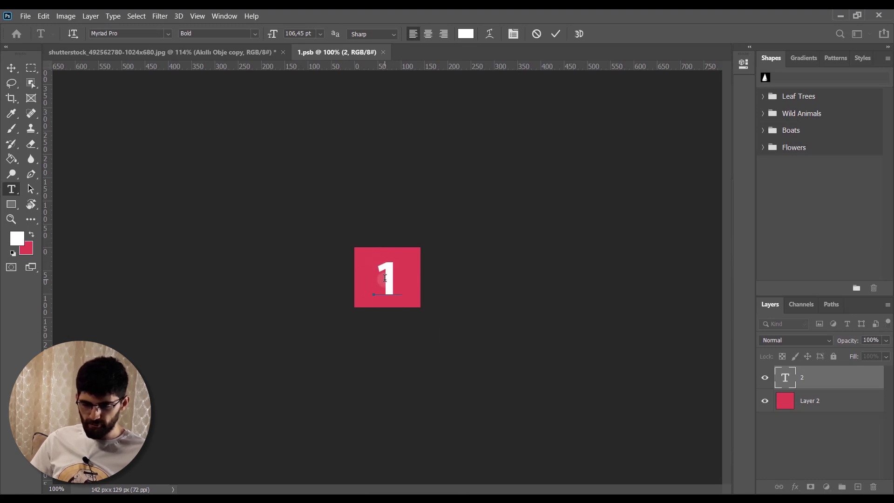
key(ctrl+Return)
key(ctrl+s)
click(218, 52)
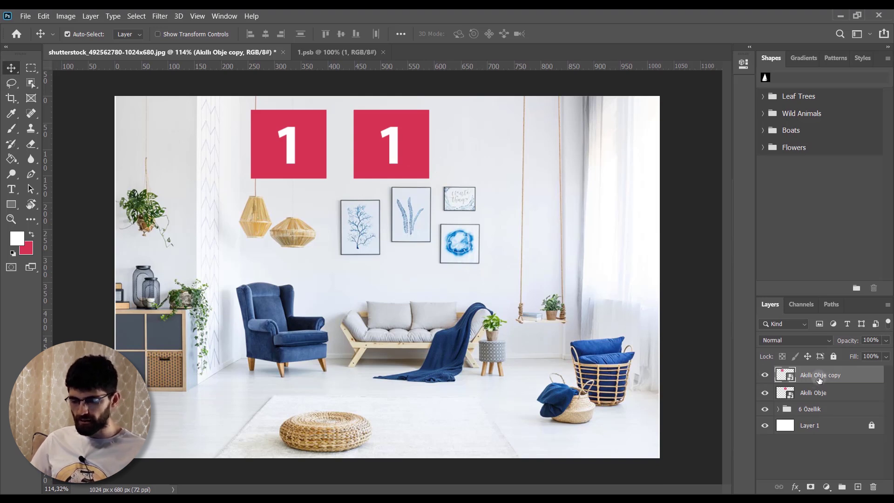
key(Delete)
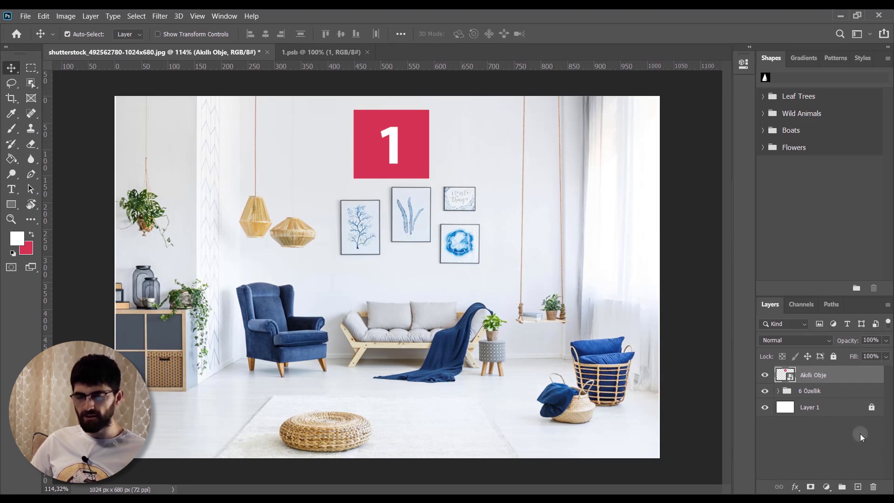
Step: Convert the card smart object to layers and group the 1 text with its box
right_click(814, 375)
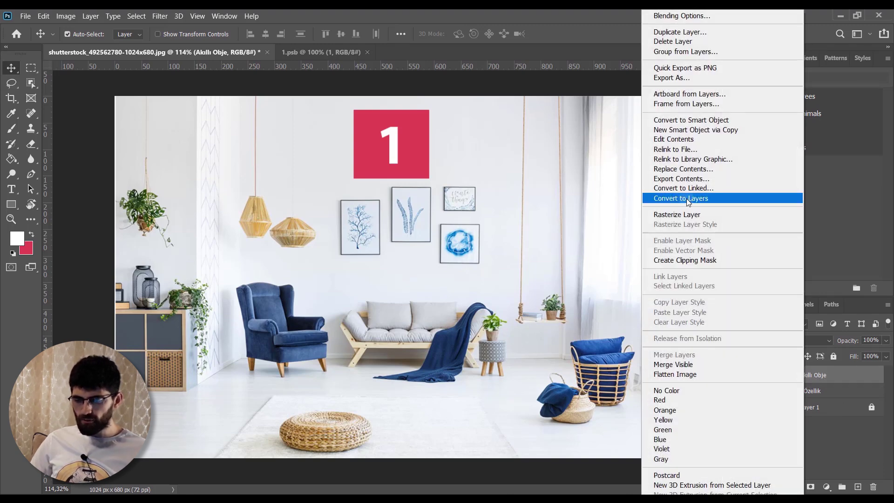
click(705, 200)
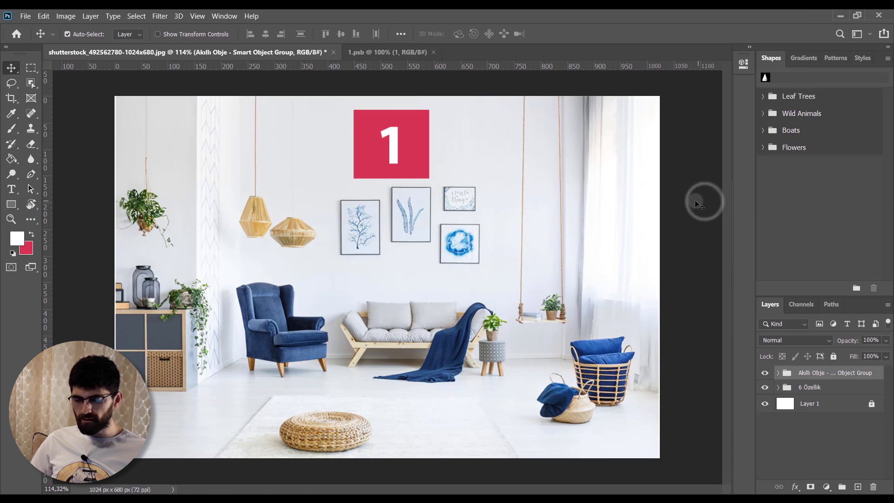
click(778, 373)
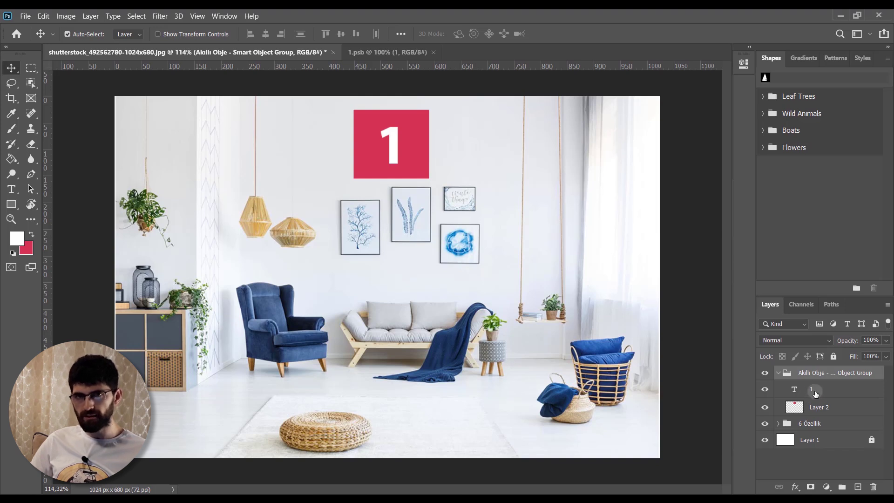
click(815, 391)
shift+click(818, 407)
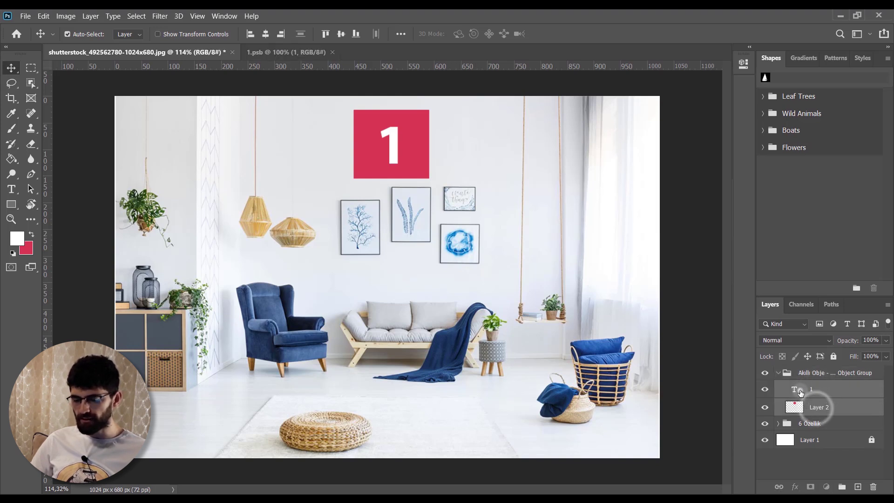
key(ctrl+g)
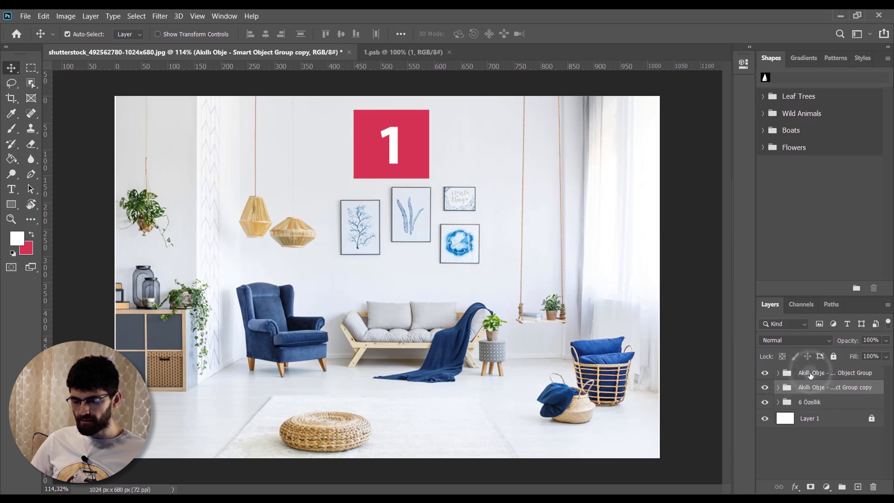
Step: Move one numbered box left of the other and change its number to 2
click(810, 375)
drag(419, 144, 319, 144)
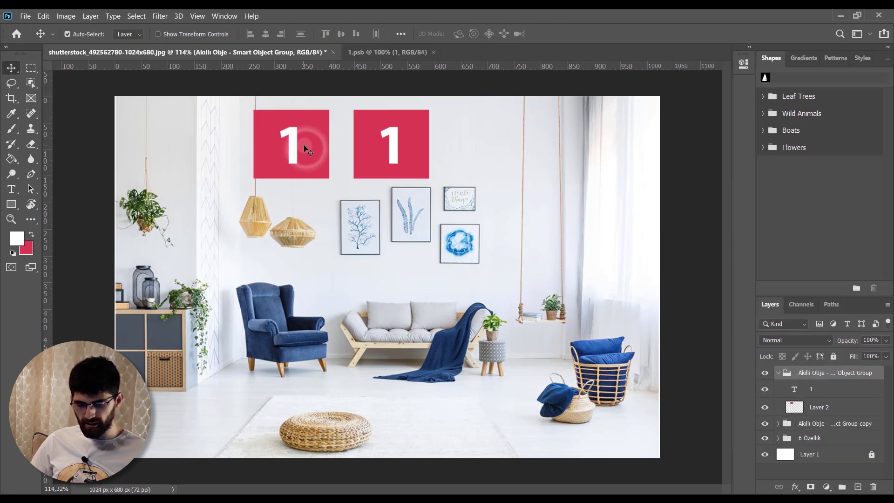
click(305, 148)
double_click(307, 149)
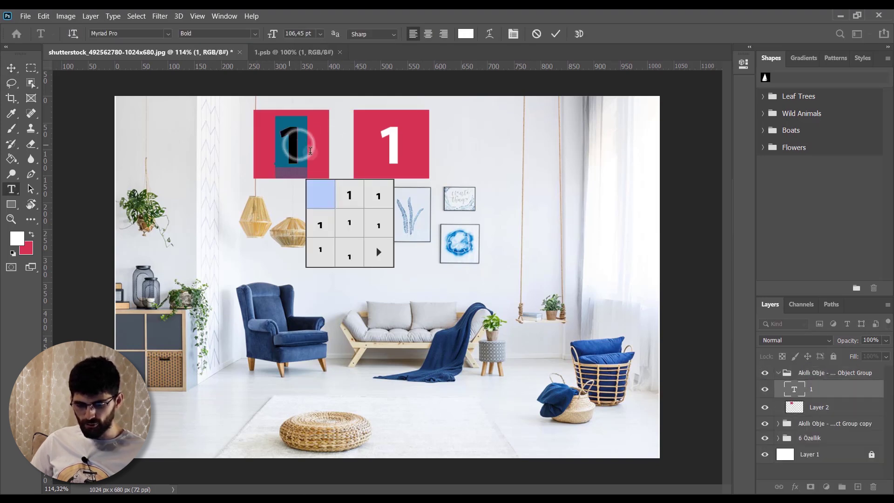
text(2)
key(ctrl+Return)
key(v)
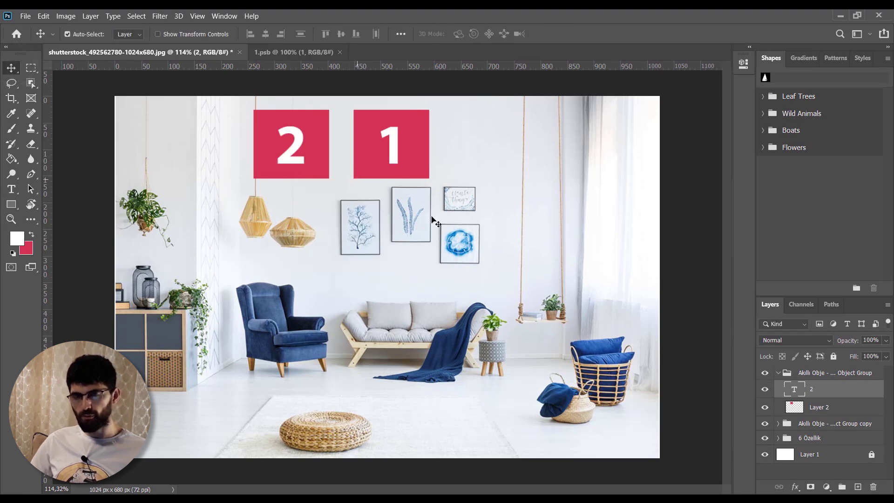
Step: Convert the group holding the 2 box back to layers
click(779, 372)
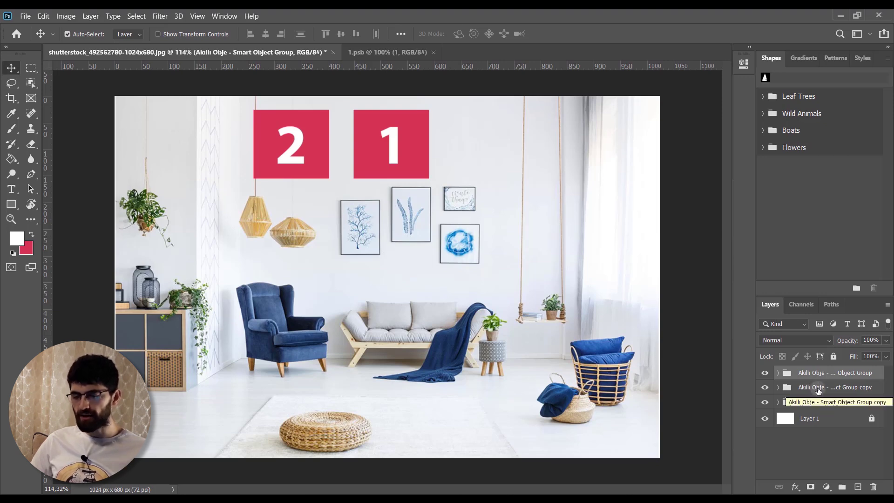
right_click(809, 376)
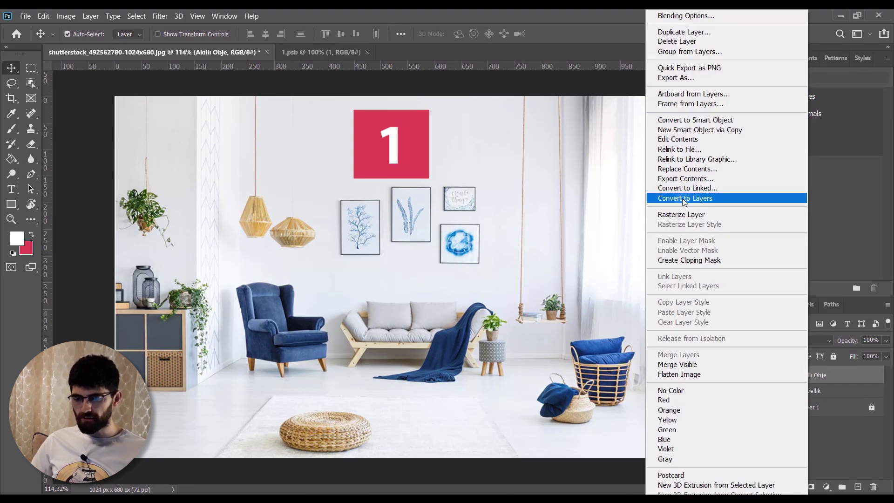
click(708, 199)
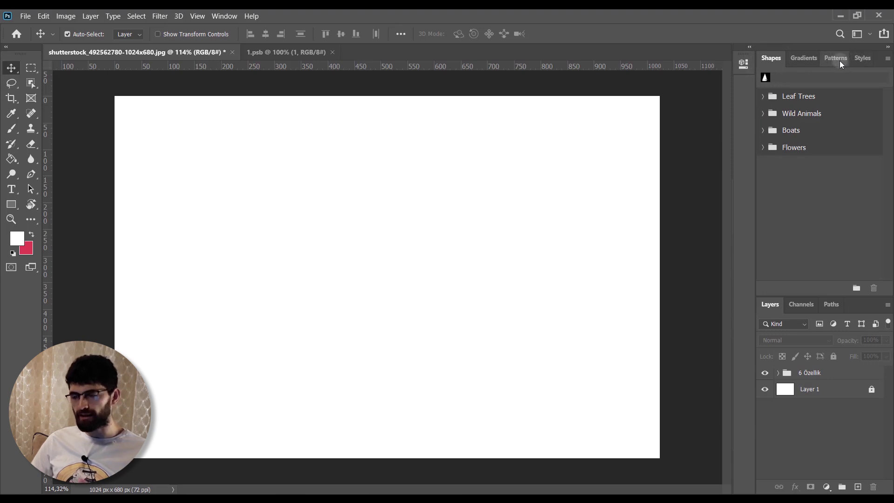
Step: Browse the Window panel list and the Leaf Trees shape presets without choosing anything
click(228, 16)
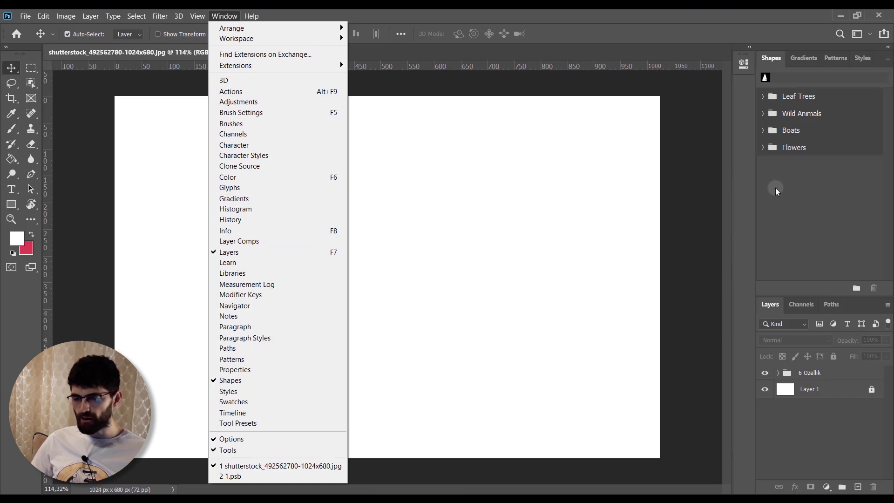
click(764, 189)
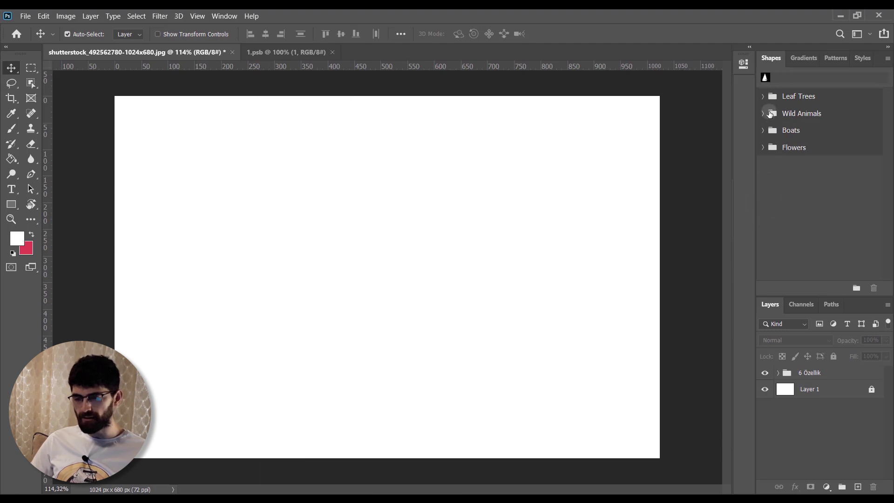
click(764, 96)
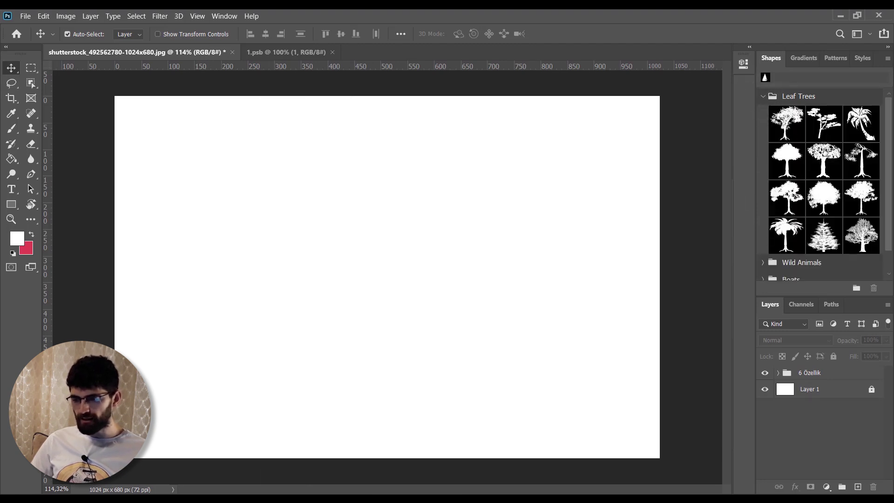
click(764, 97)
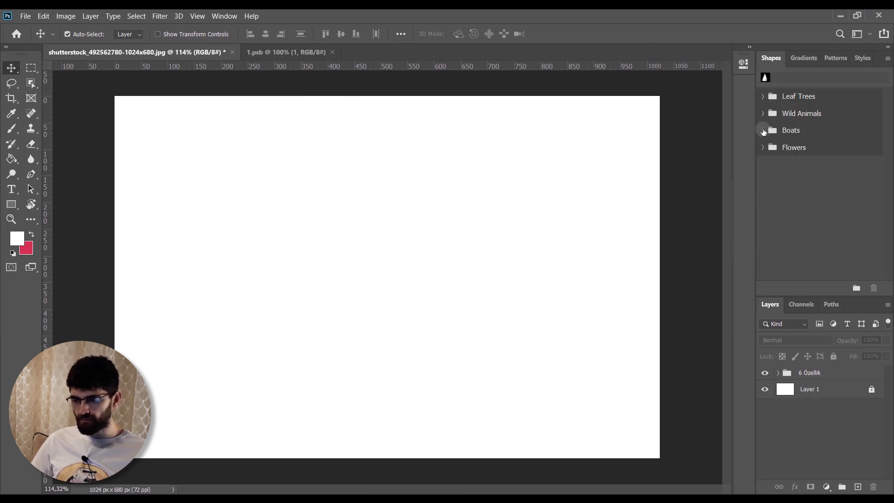
Step: Place the yacht from the Boats shape presets with a black fill, moved lower on the canvas
click(764, 131)
drag(824, 267, 372, 243)
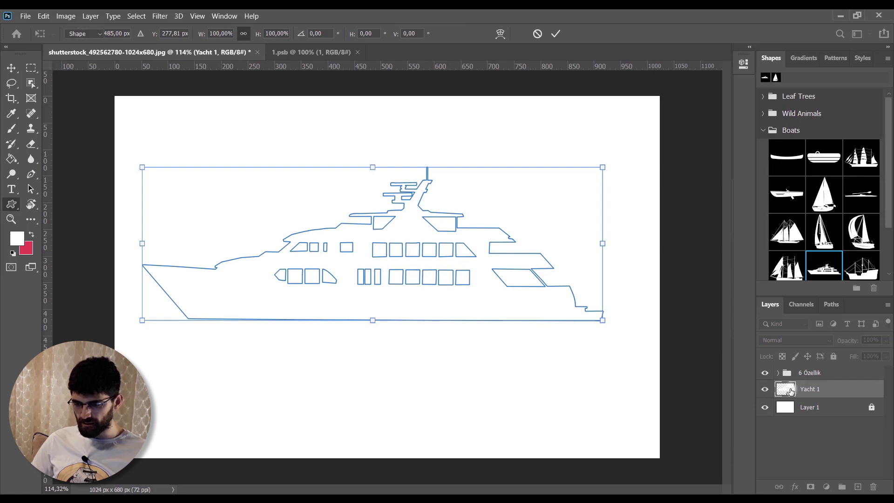
double_click(786, 389)
click(554, 106)
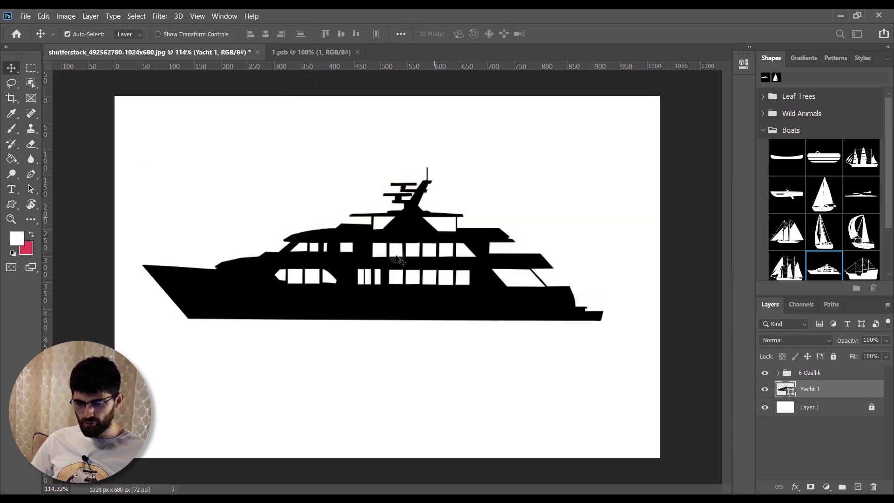
drag(487, 300, 494, 322)
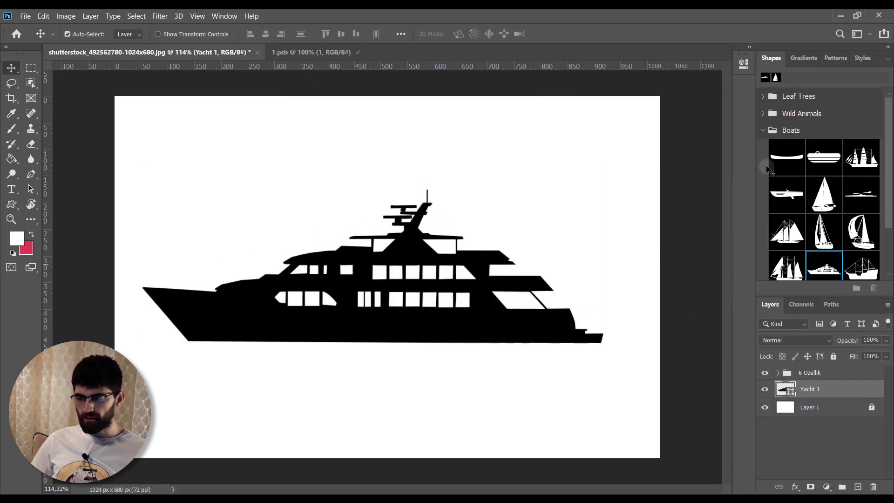
click(763, 129)
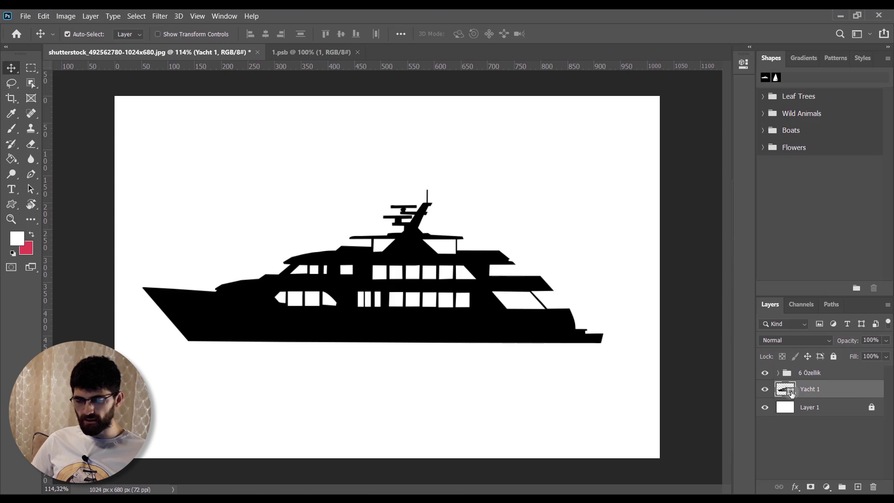
Step: Try the basic pink, lavender and bright blue gradient presets on the yacht
click(805, 58)
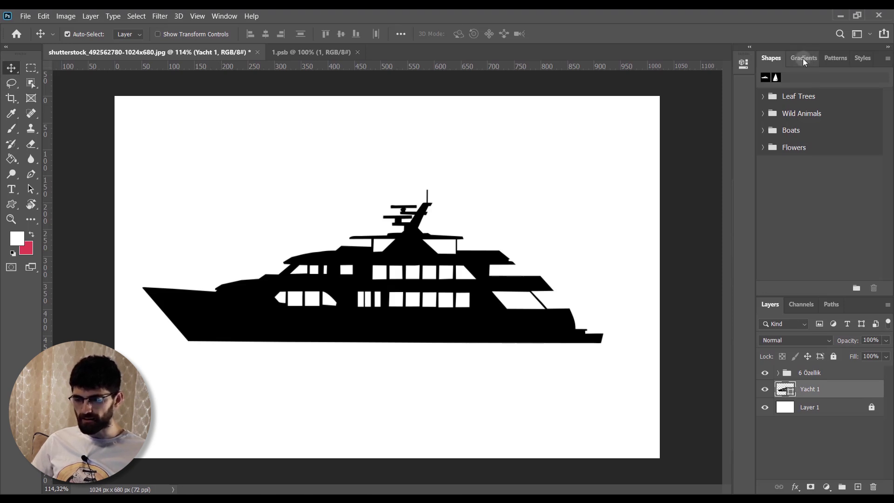
click(762, 96)
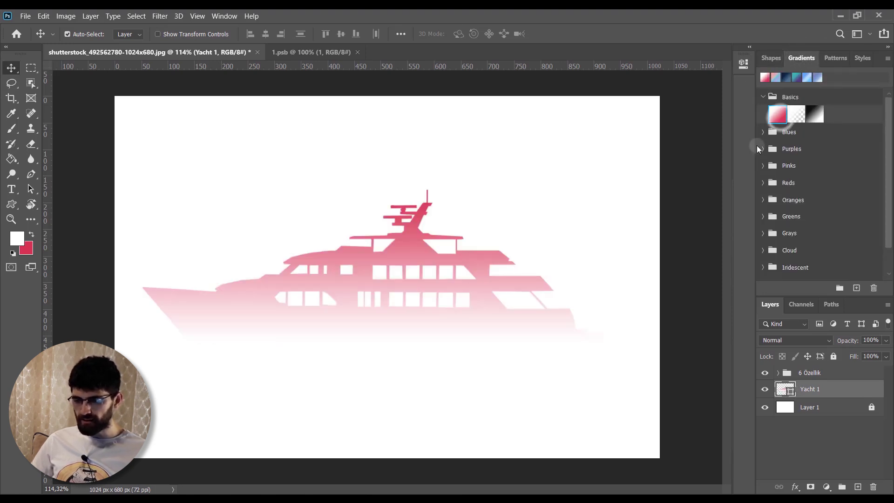
click(763, 132)
click(794, 166)
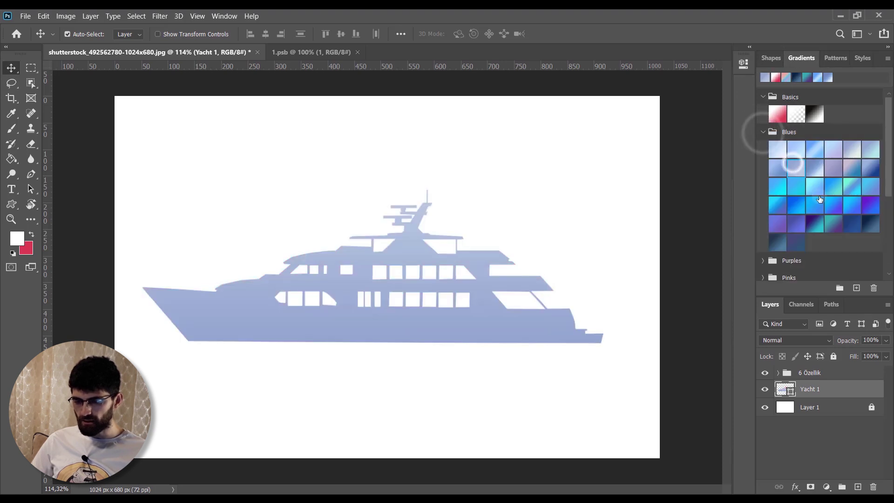
click(815, 206)
ctrl+click(762, 132)
Step: Try Reds and Oranges gradients on the yacht, settling on the pink-to-yellow fill
click(763, 163)
click(796, 181)
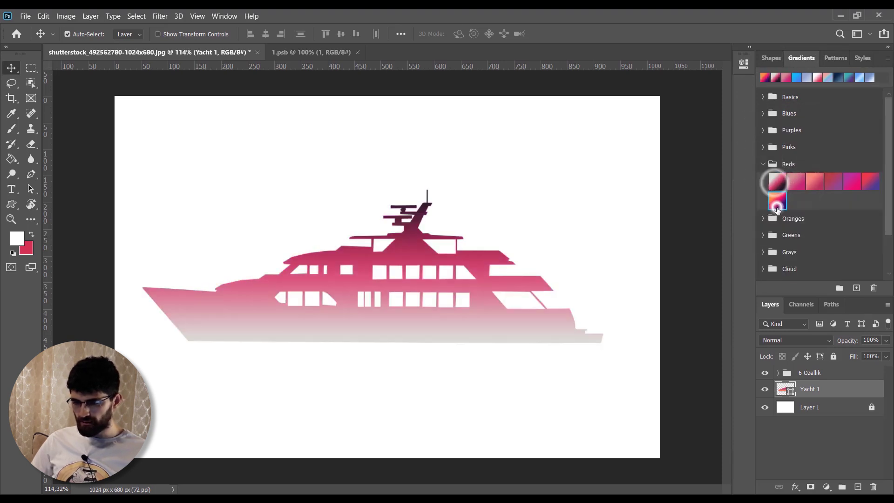
click(777, 199)
click(762, 218)
click(811, 251)
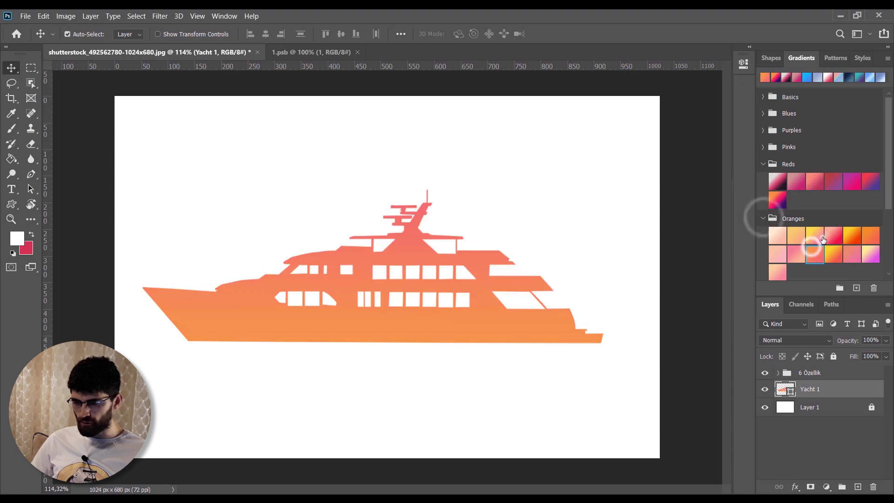
click(815, 236)
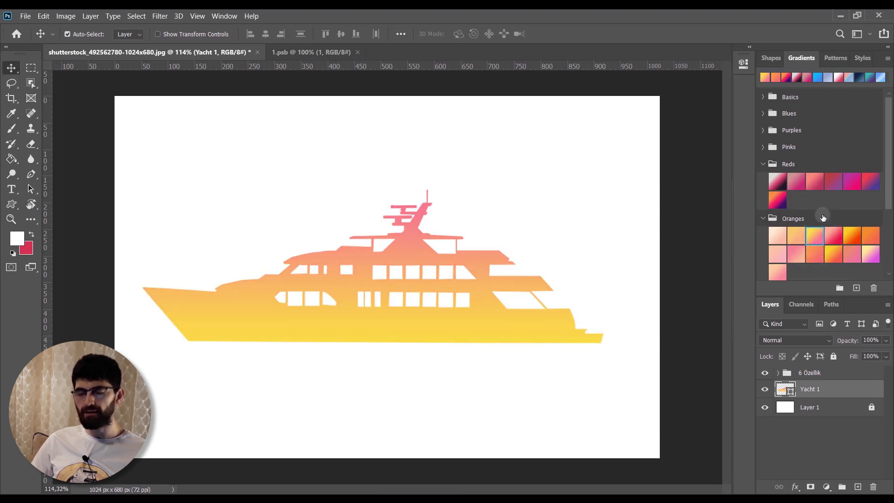
click(764, 164)
click(763, 181)
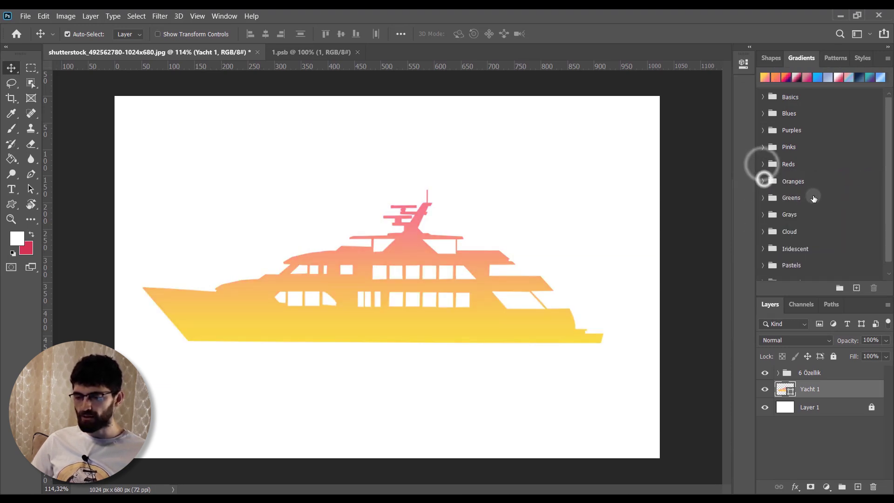
scroll(794, 257, down, 1)
click(764, 255)
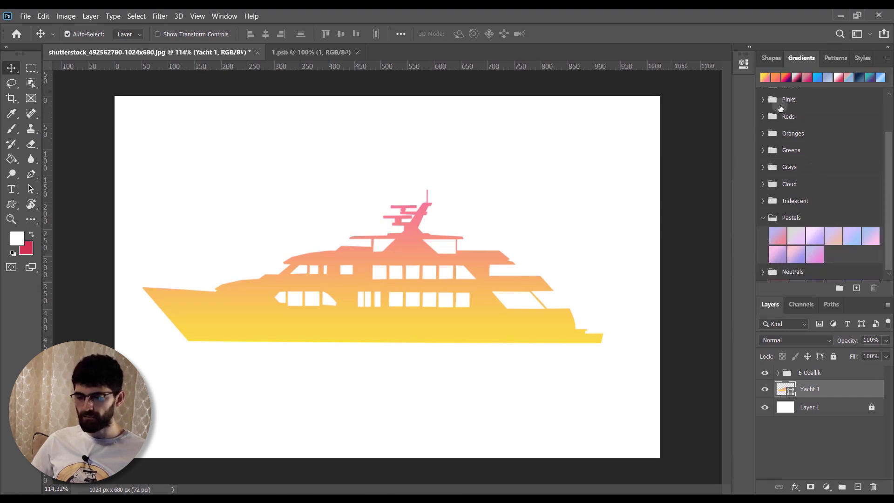
click(836, 58)
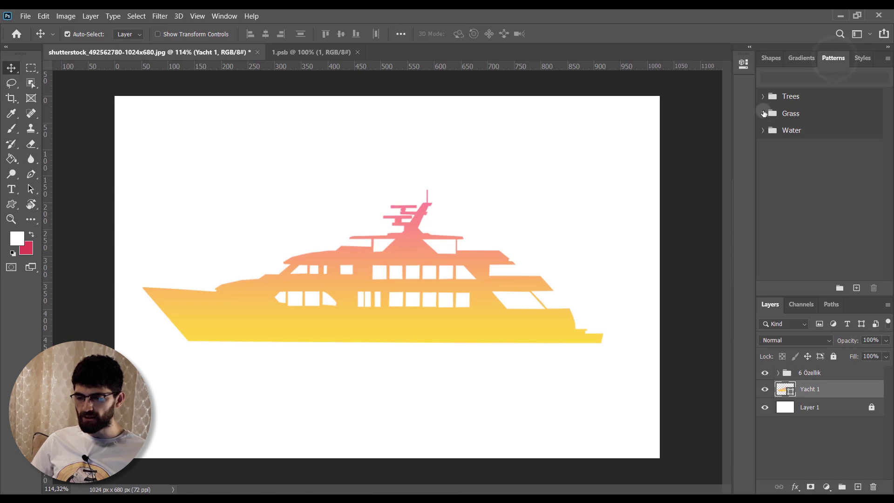
Step: Try grass, water, leafy tree and forest pattern presets on the yacht
click(764, 114)
click(786, 140)
click(824, 140)
click(861, 142)
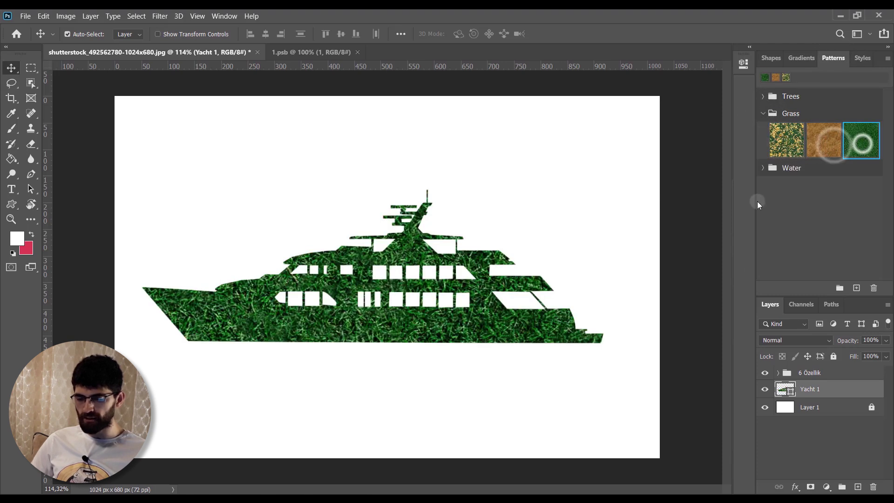
click(762, 168)
click(786, 191)
click(762, 96)
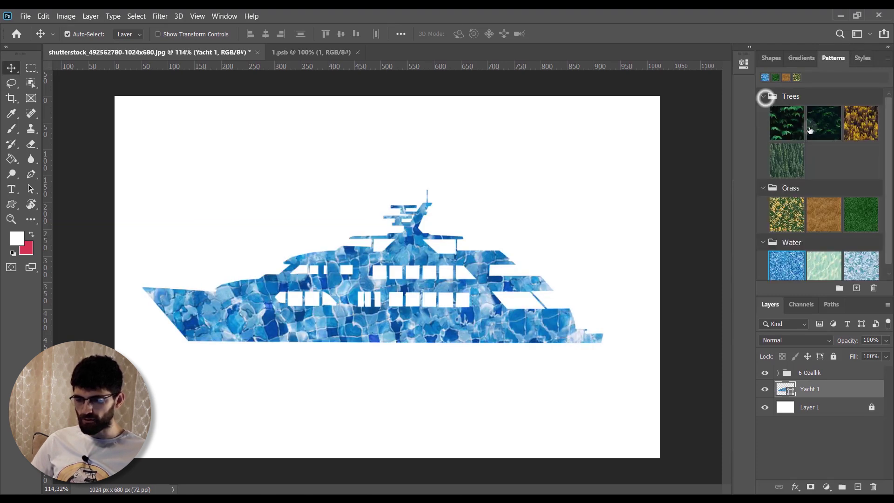
click(786, 123)
click(787, 160)
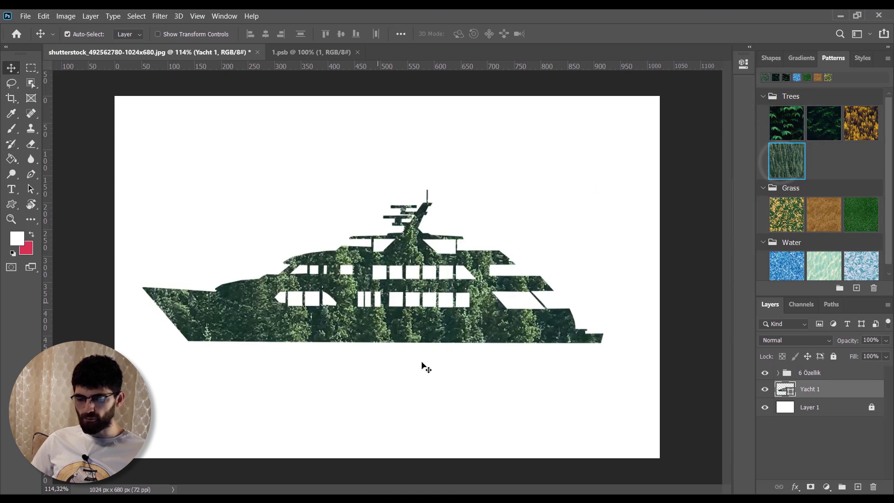
Step: Try basic shadow, teal stone, moss and gold stone styles, end on pink marble, then hide the yacht
click(861, 58)
click(762, 96)
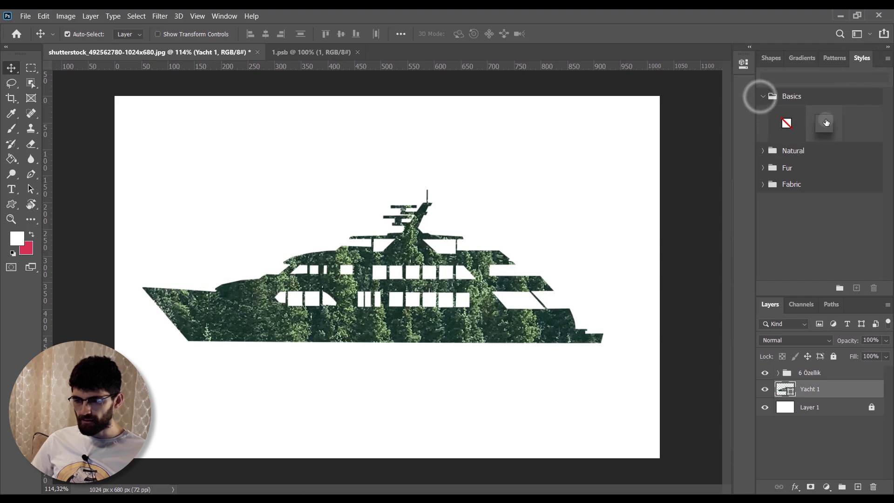
click(824, 122)
click(762, 152)
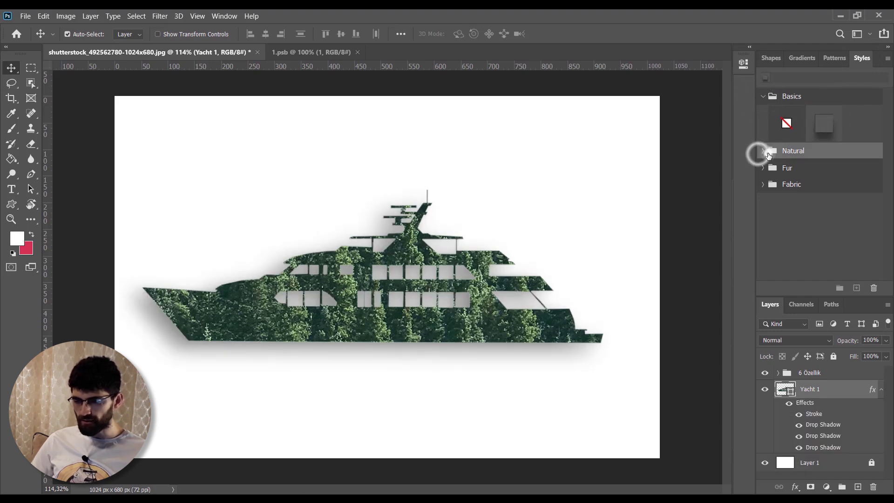
click(824, 178)
click(824, 215)
click(824, 251)
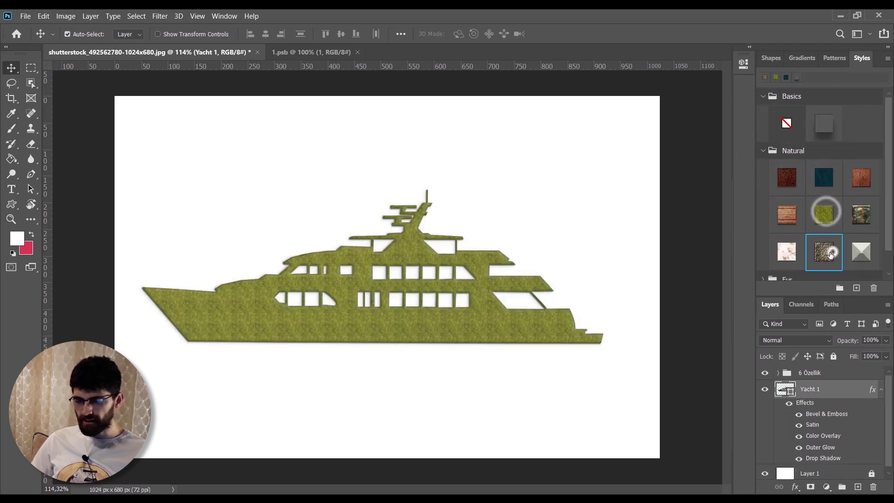
click(778, 248)
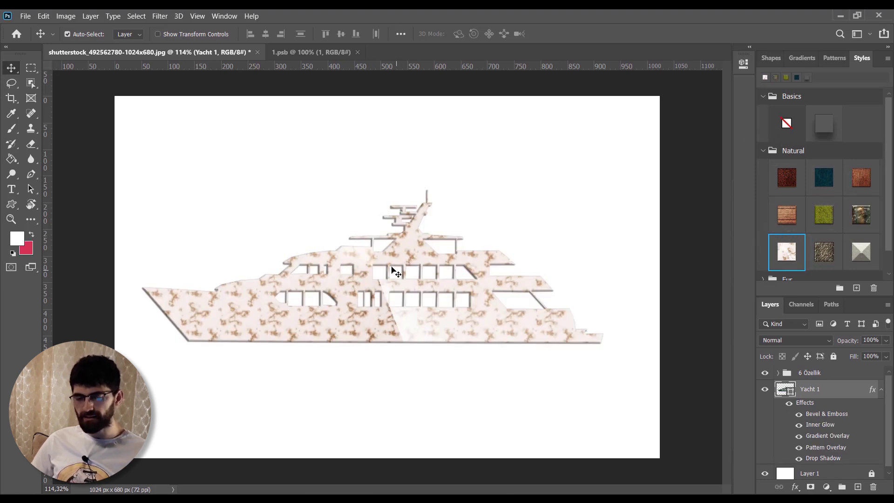
click(764, 389)
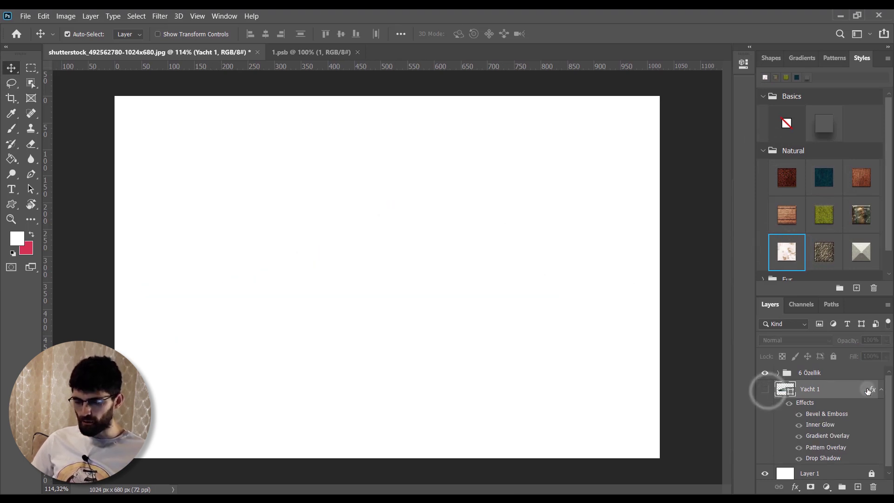
Step: Move layer 6 out of the 6 Özellik group to the top and dock Properties beside the canvas
click(777, 373)
drag(821, 388, 820, 362)
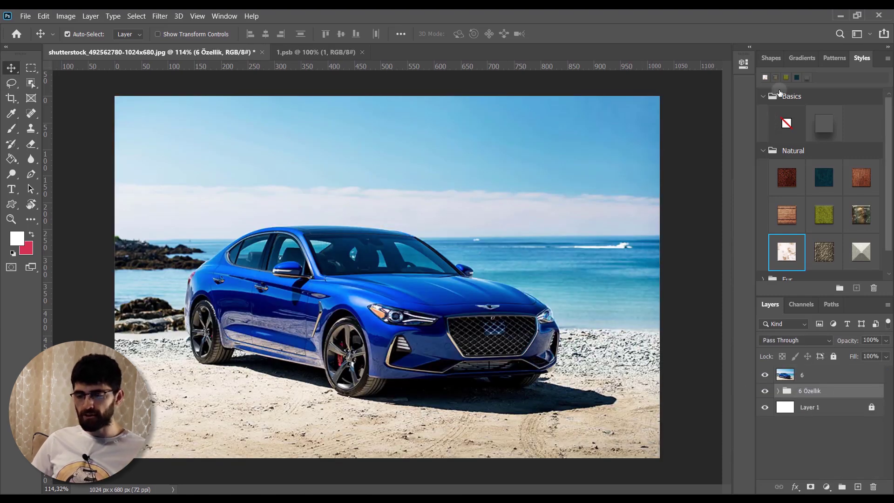
click(738, 65)
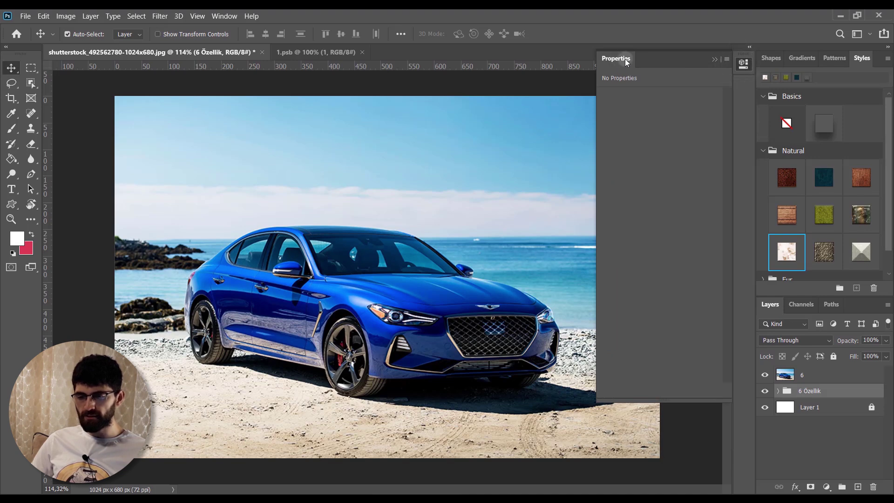
drag(626, 62, 752, 130)
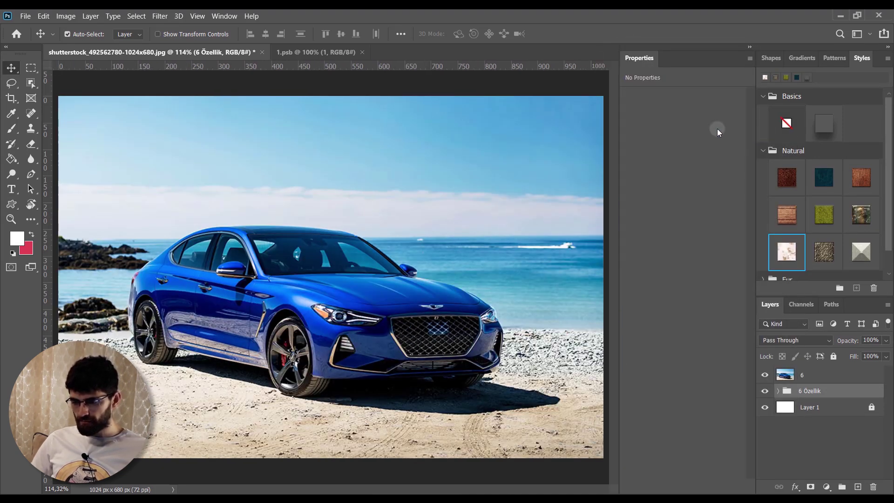
Step: Try Remove Background on the car photo, undo it, then Select Subject and deselect
click(810, 375)
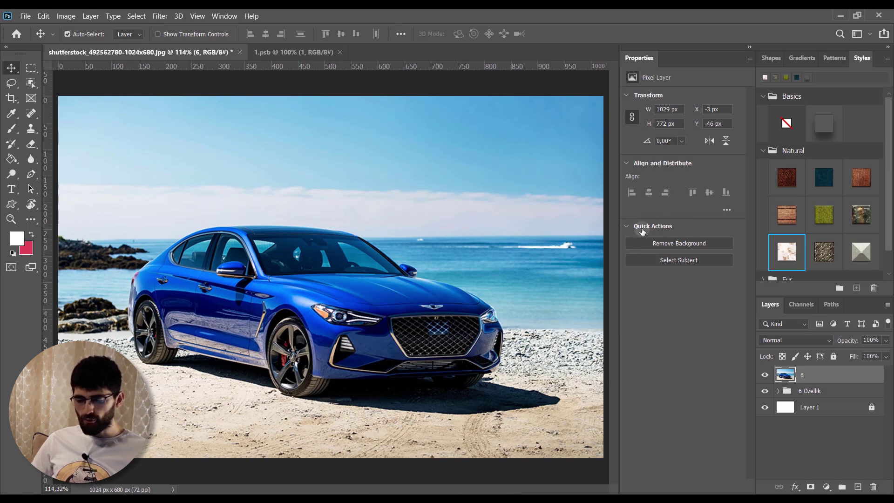
click(677, 244)
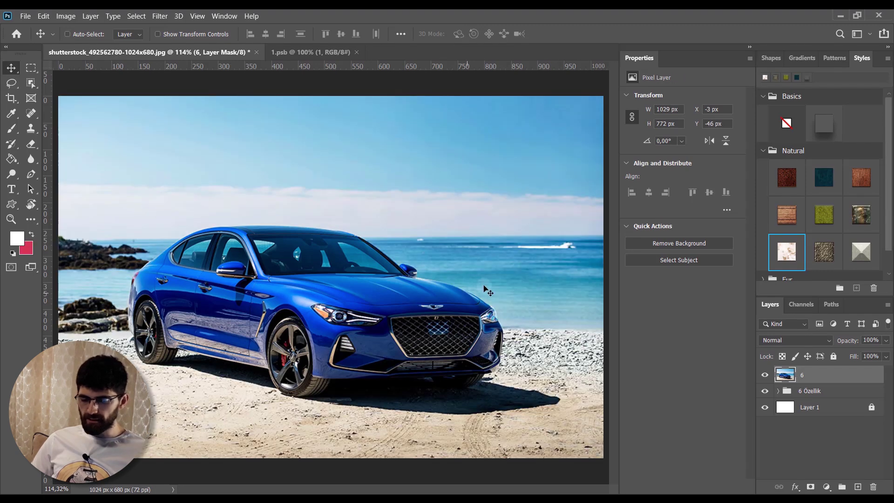
key(ctrl+z)
click(686, 260)
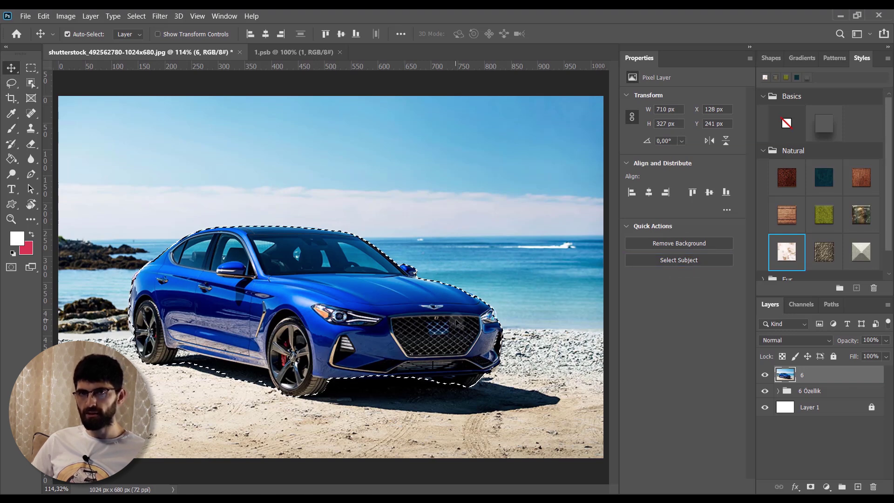
key(ctrl+d)
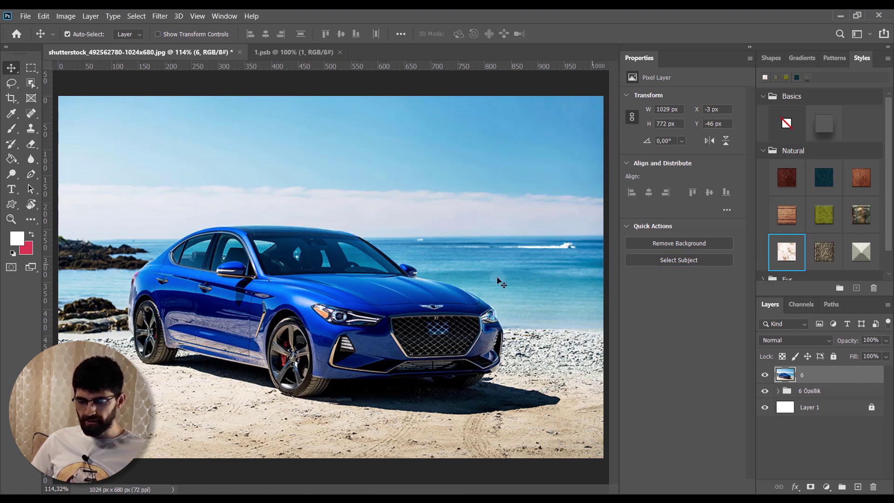
Step: Hide the car photo and add a TASARIMCI DAYI text layer with corrected spelling
click(765, 375)
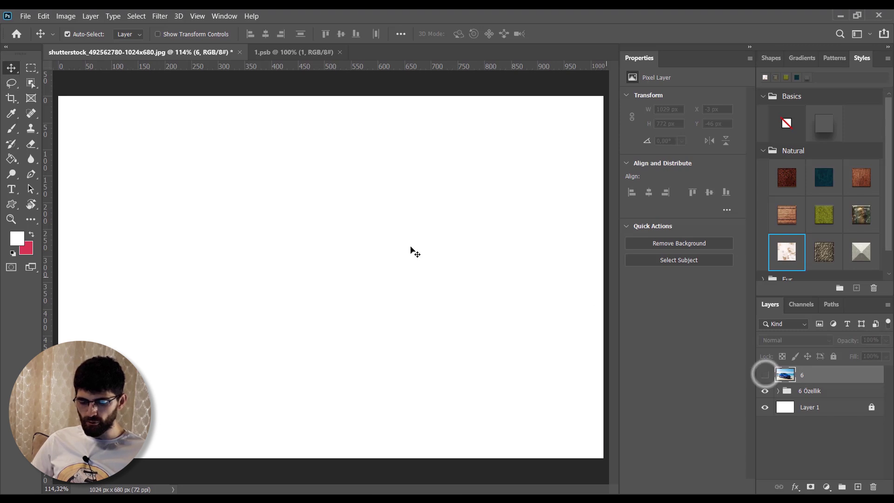
key(t)
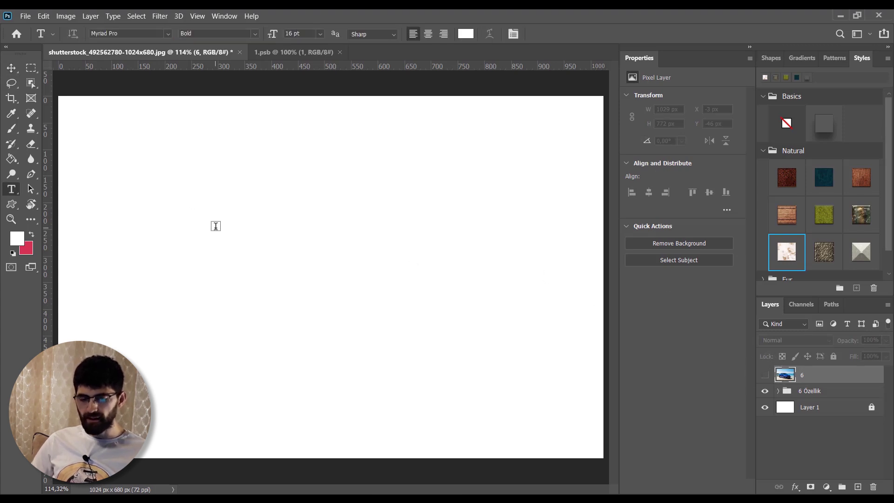
click(217, 228)
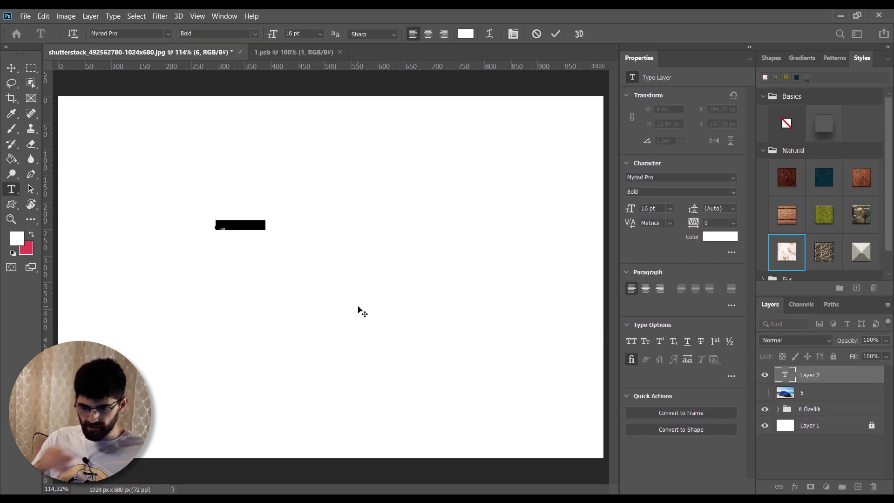
key(ctrl+v)
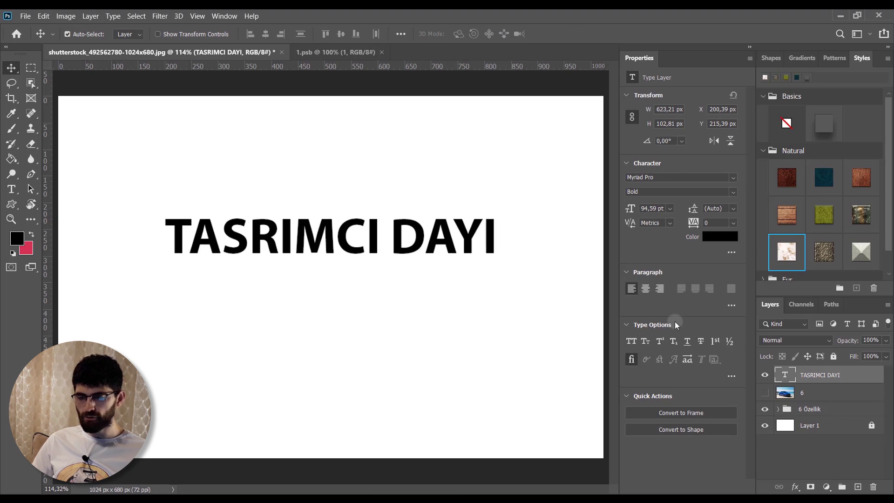
click(645, 288)
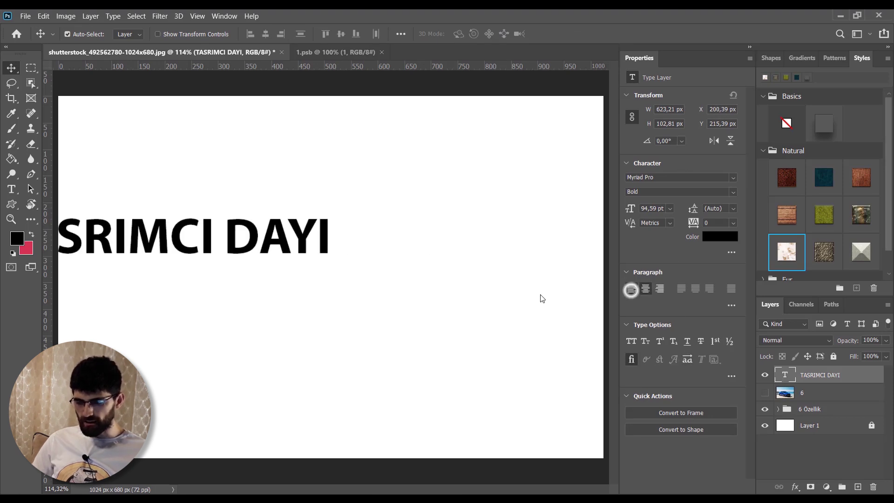
key(ctrl+z)
double_click(242, 244)
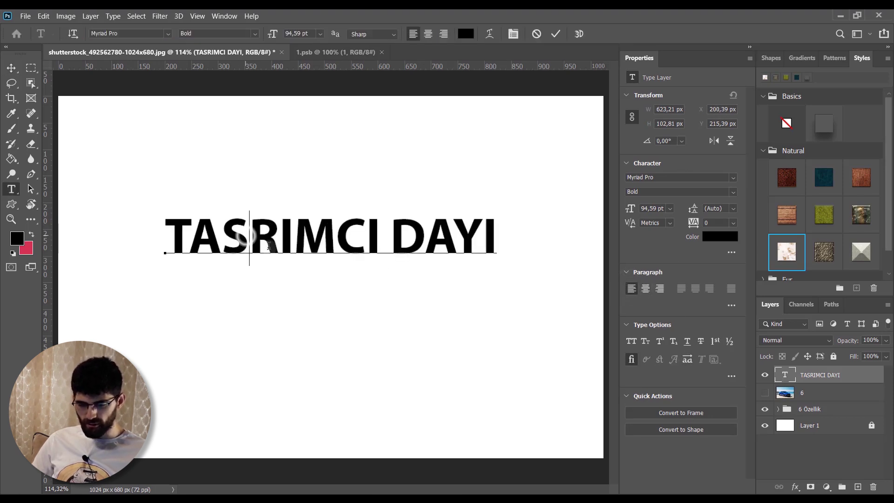
text(A)
click(11, 68)
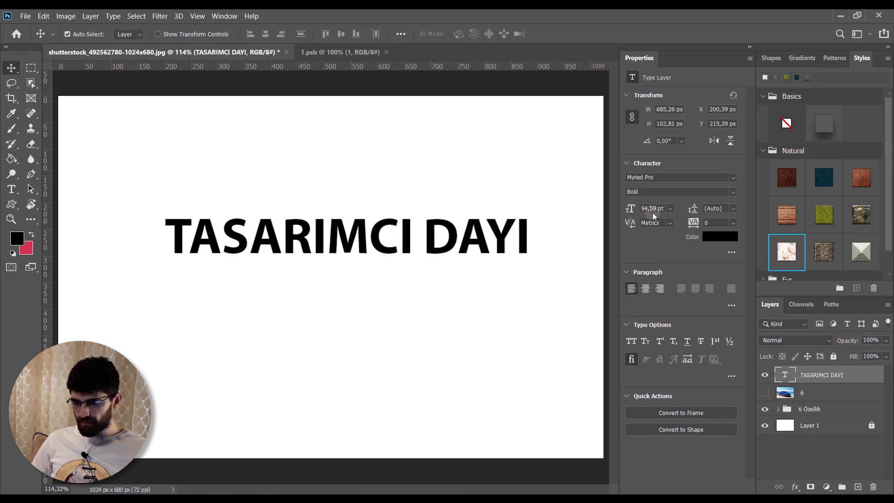
Step: Enlarge the TASARIMCI DAYI font size and widen its letter spacing
mouse_move(632, 209)
mouse_down()
mouse_move(640, 209)
mouse_move(621, 210)
mouse_up()
double_click(460, 226)
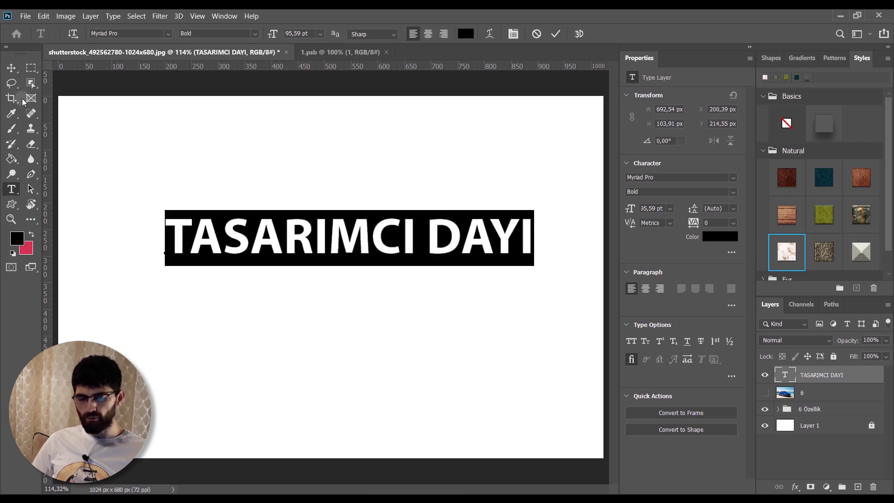
click(12, 68)
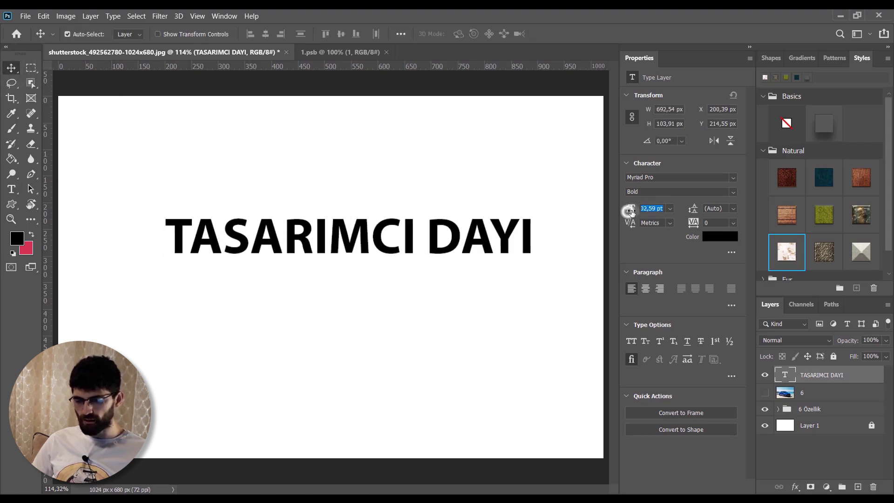
drag(629, 211, 634, 228)
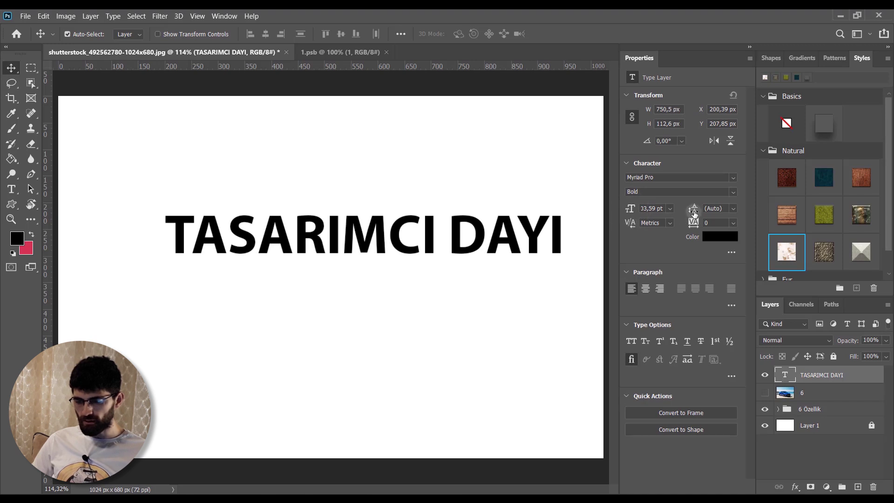
key(ctrl+z)
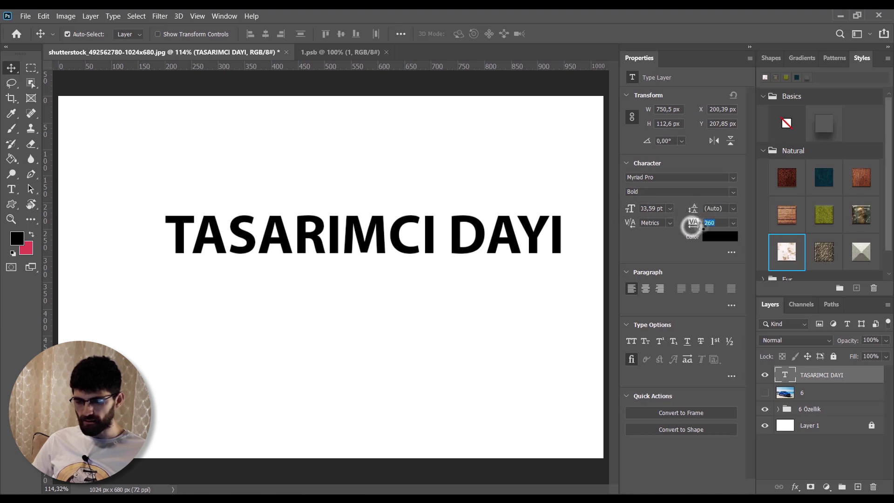
drag(692, 225, 697, 224)
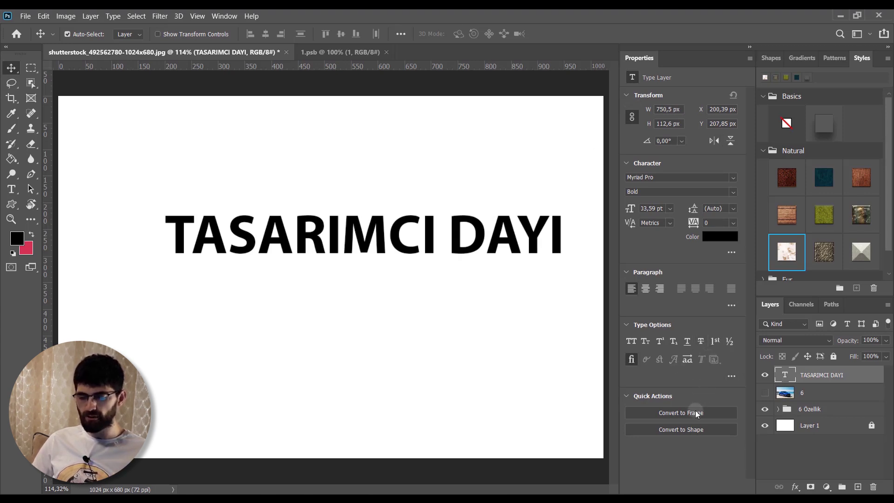
Step: Convert TASARIMCI DAYI to a shape, set Density to 100%, and nudge it down-left
click(697, 431)
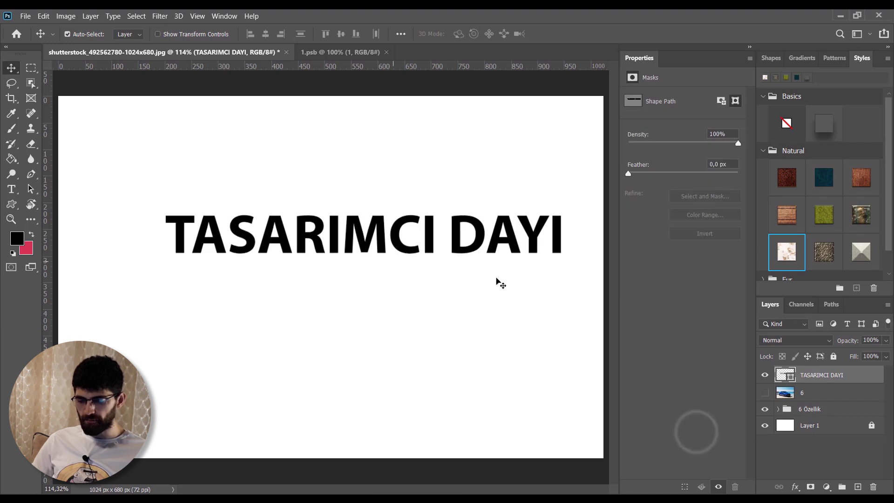
drag(667, 143, 738, 143)
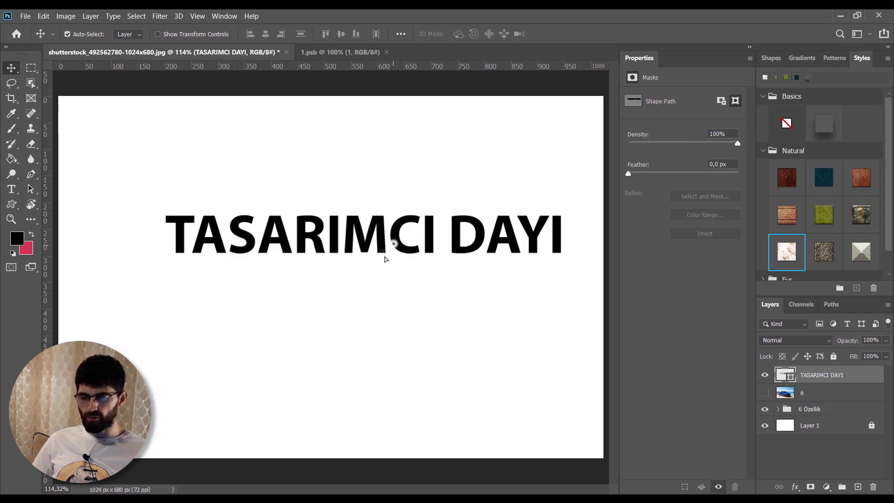
drag(385, 259, 366, 282)
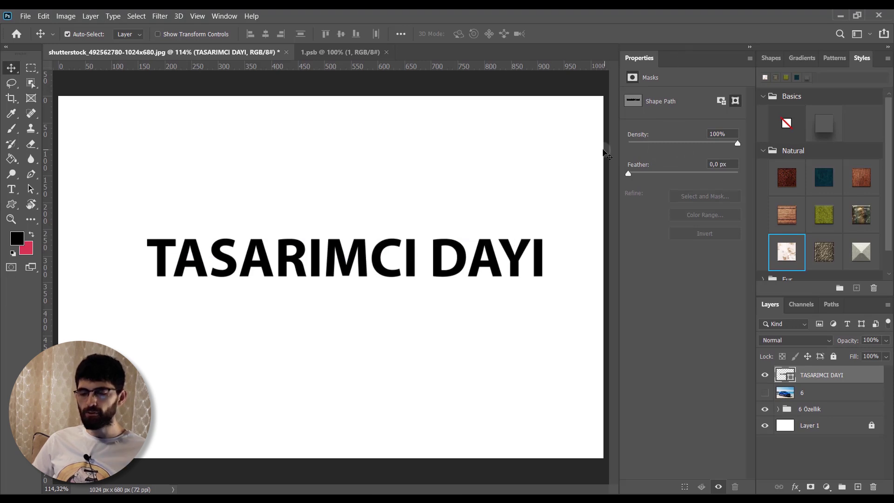